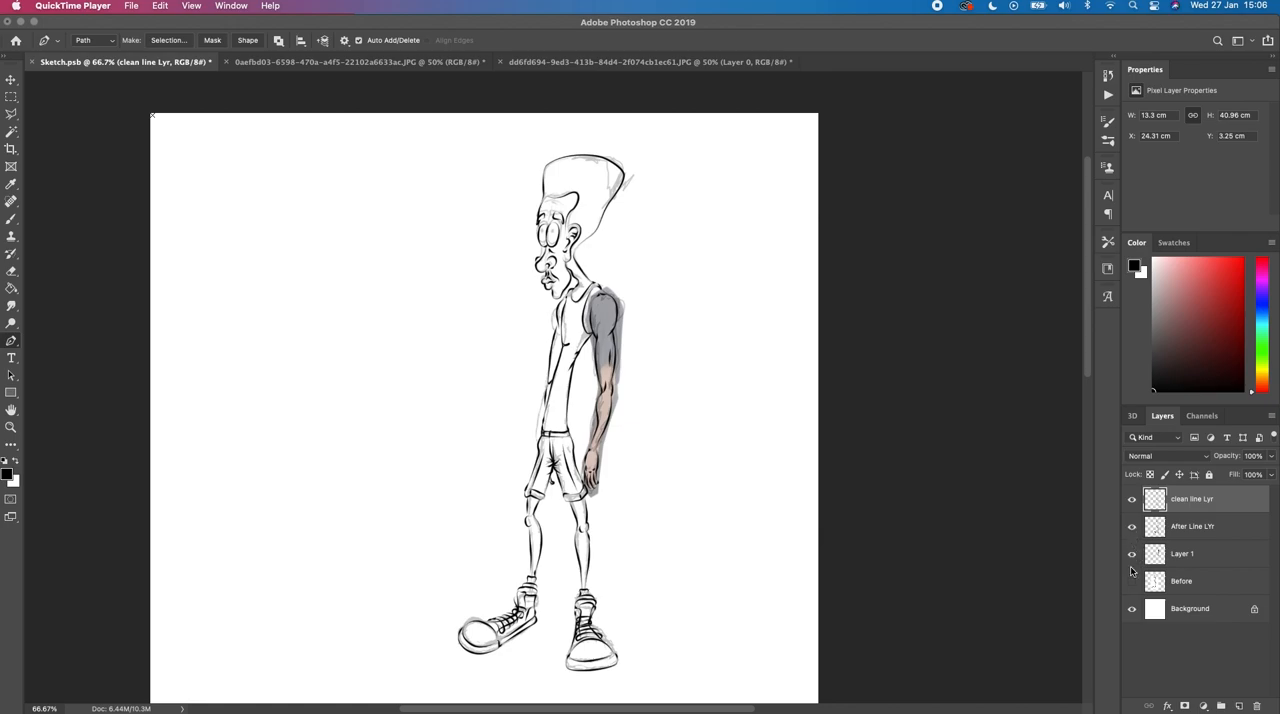
# Step: Hide Layer 1 and the After Line LYr layer
pyautogui.click(1132, 555)
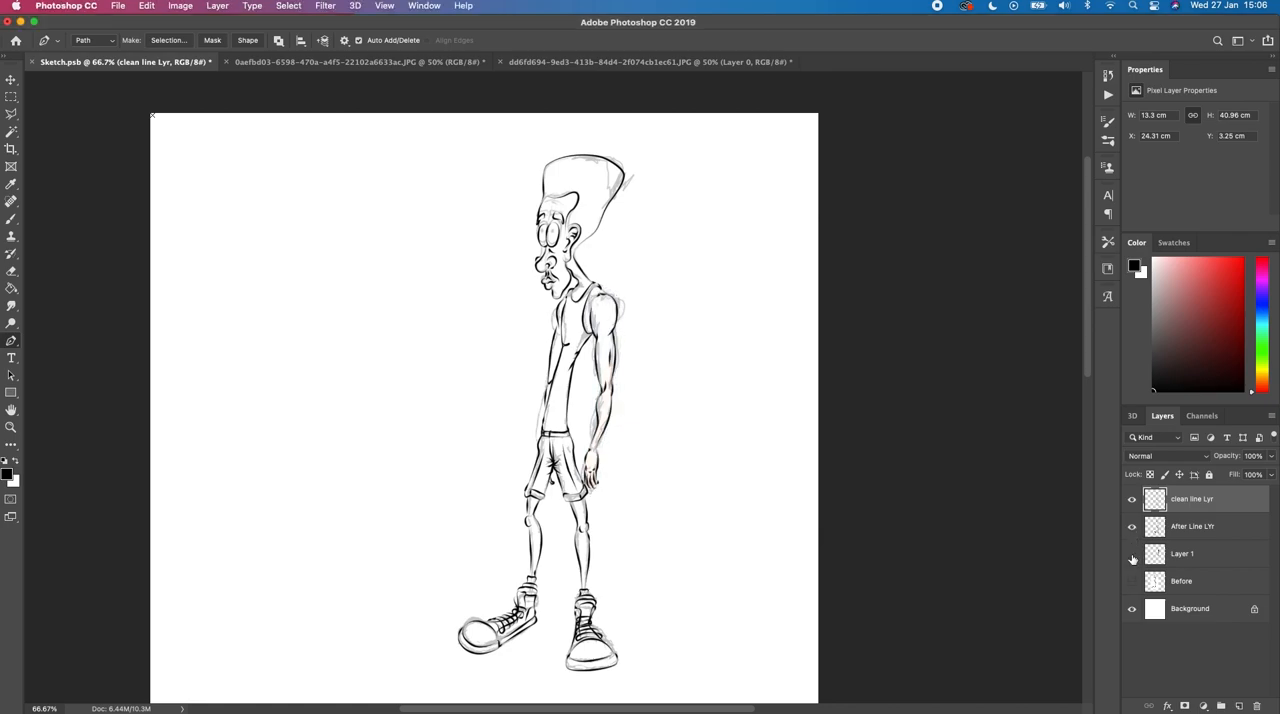
pyautogui.click(1134, 528)
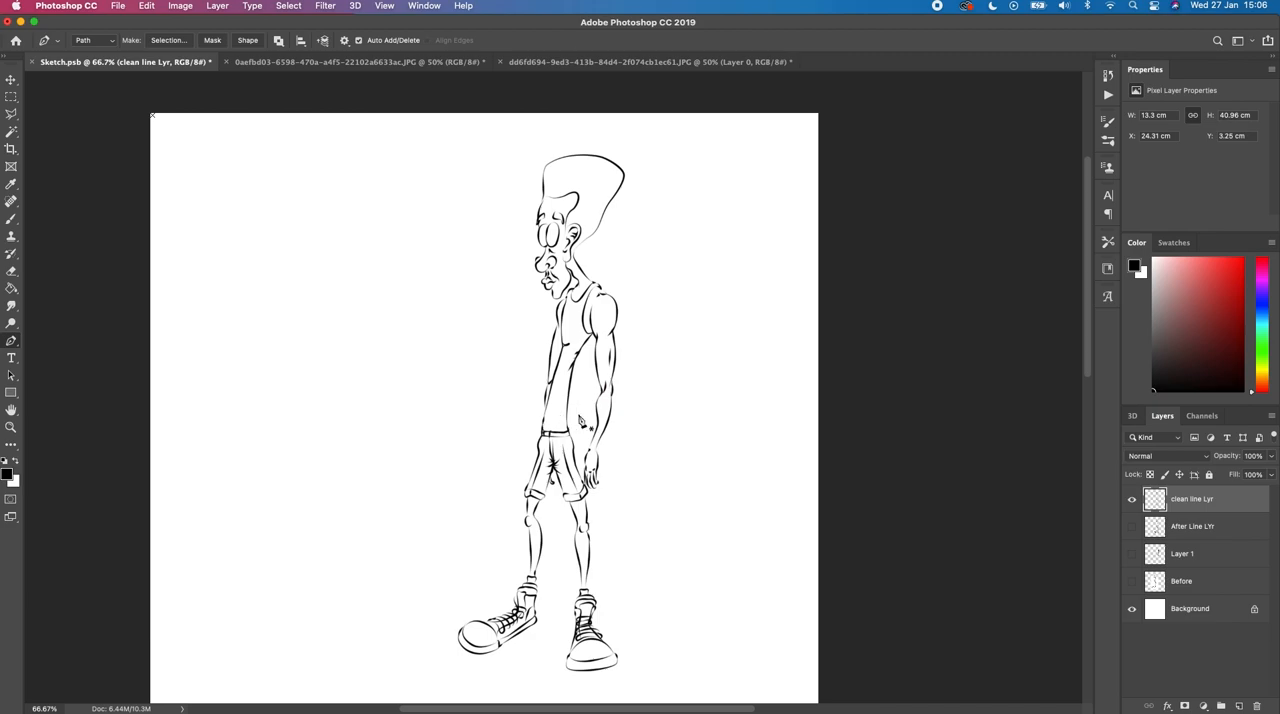
# Step: Duplicate the clean line Lyr layer and merge the copy with the original to strengthen the line art
pyautogui.moveTo(1203, 497); pyautogui.dragTo(1237, 705)
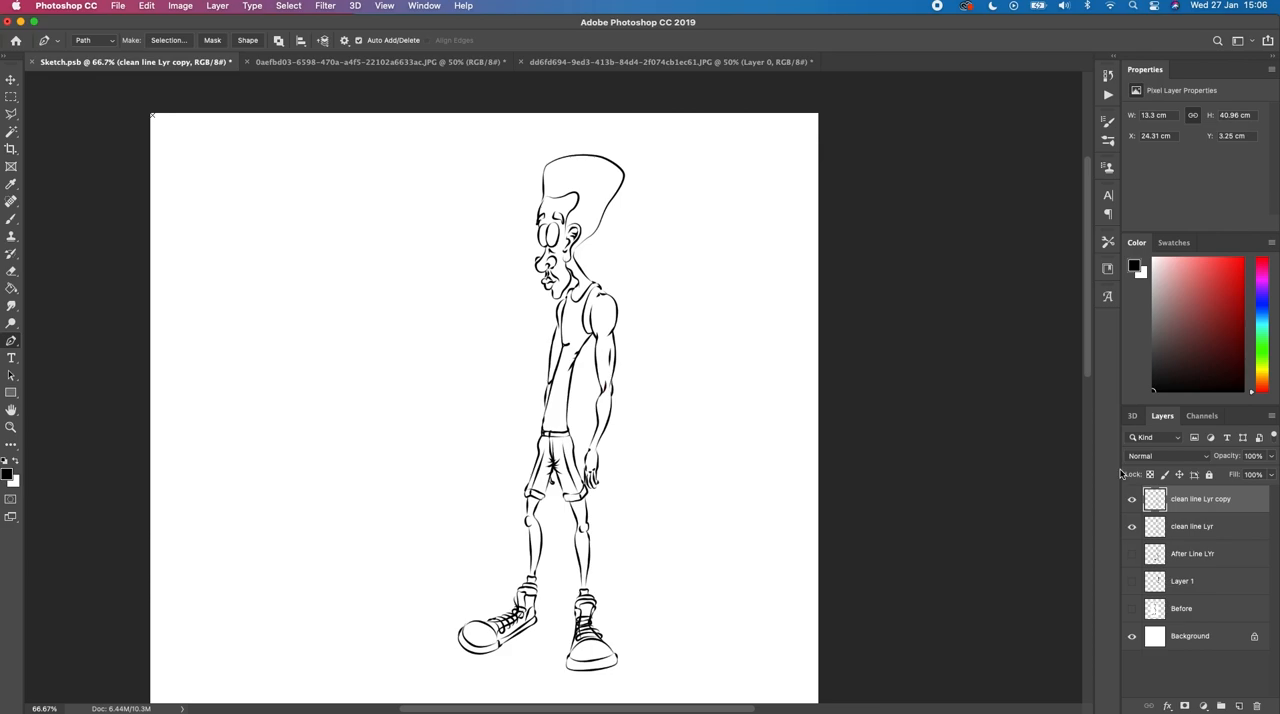
pyautogui.keyDown('shift'); pyautogui.click(1184, 527); pyautogui.keyUp('shift')
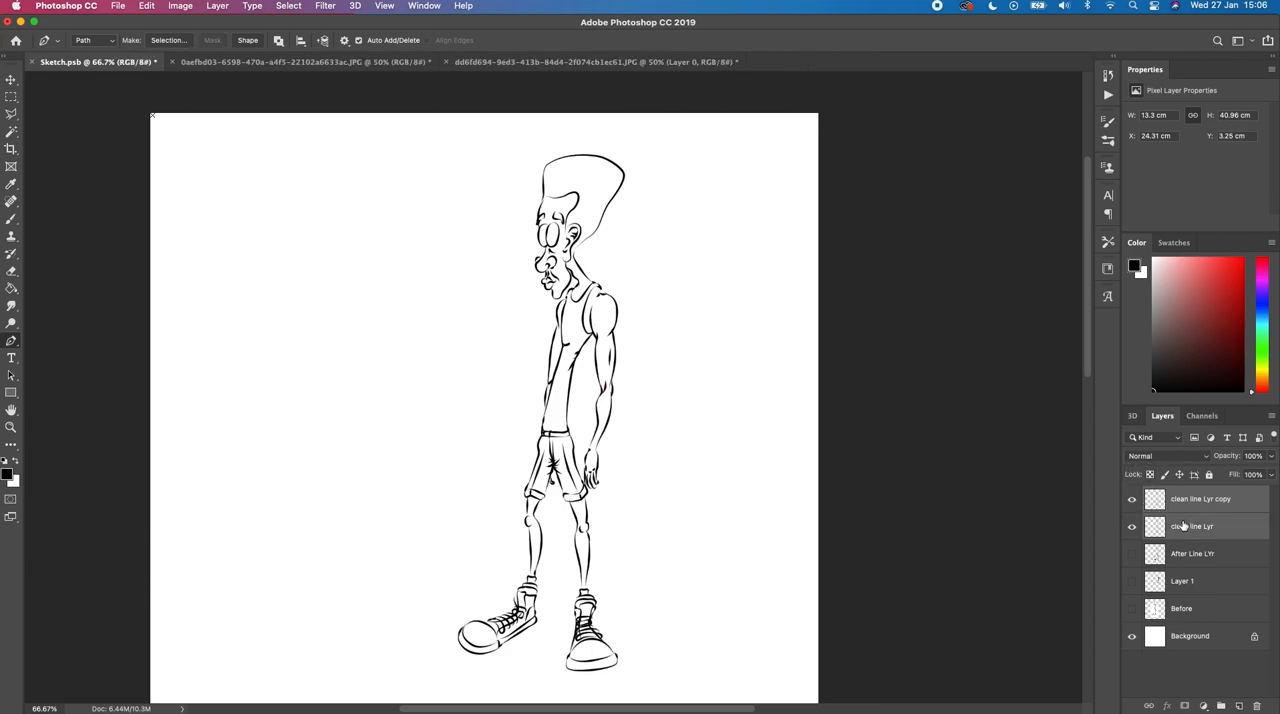
pyautogui.press('super+e')
pyautogui.click(1132, 500)
pyautogui.click(1132, 500)
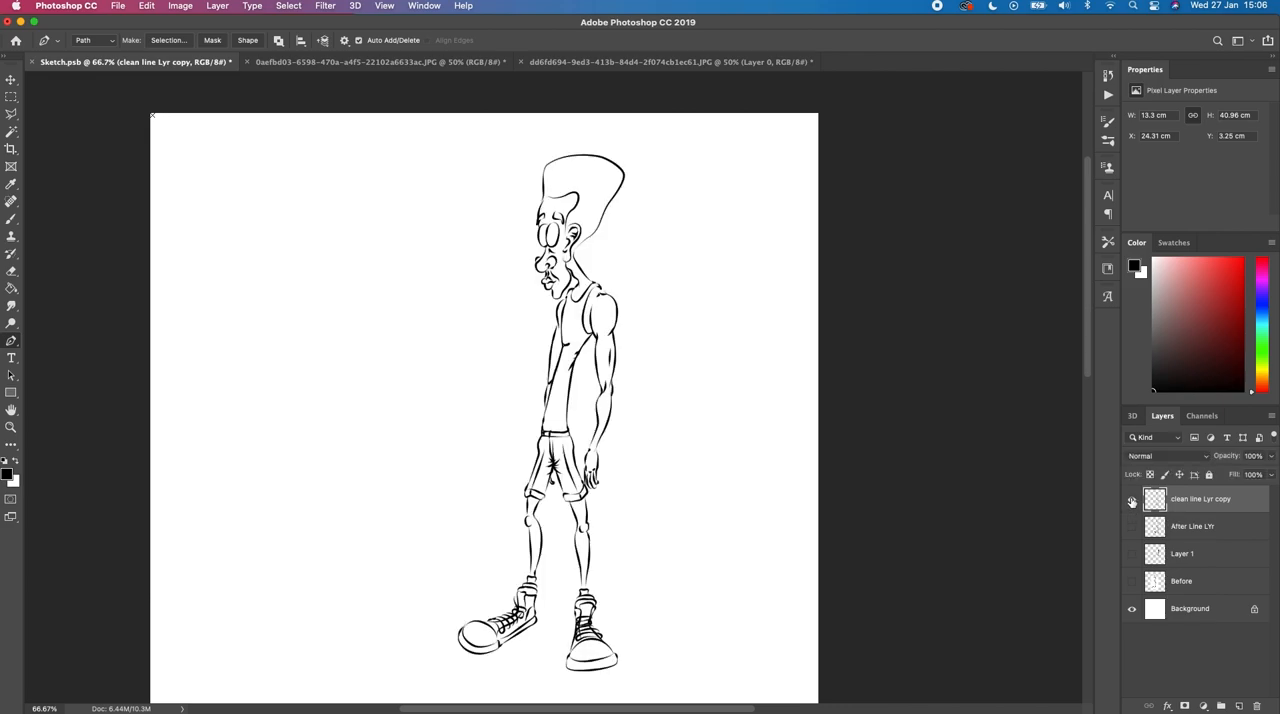
# Step: Rename the merged line art layer to "line LYr"
pyautogui.doubleClick(1188, 498)
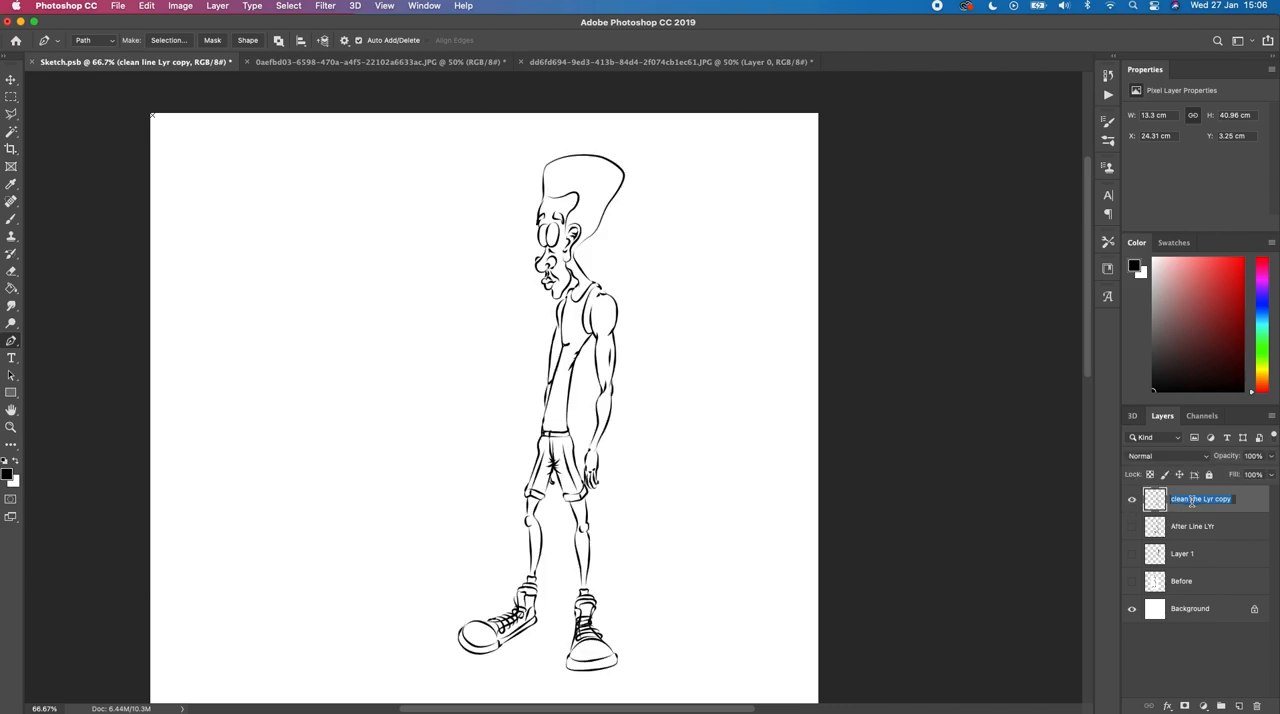
pyautogui.write('line LYr')
pyautogui.press('Return')
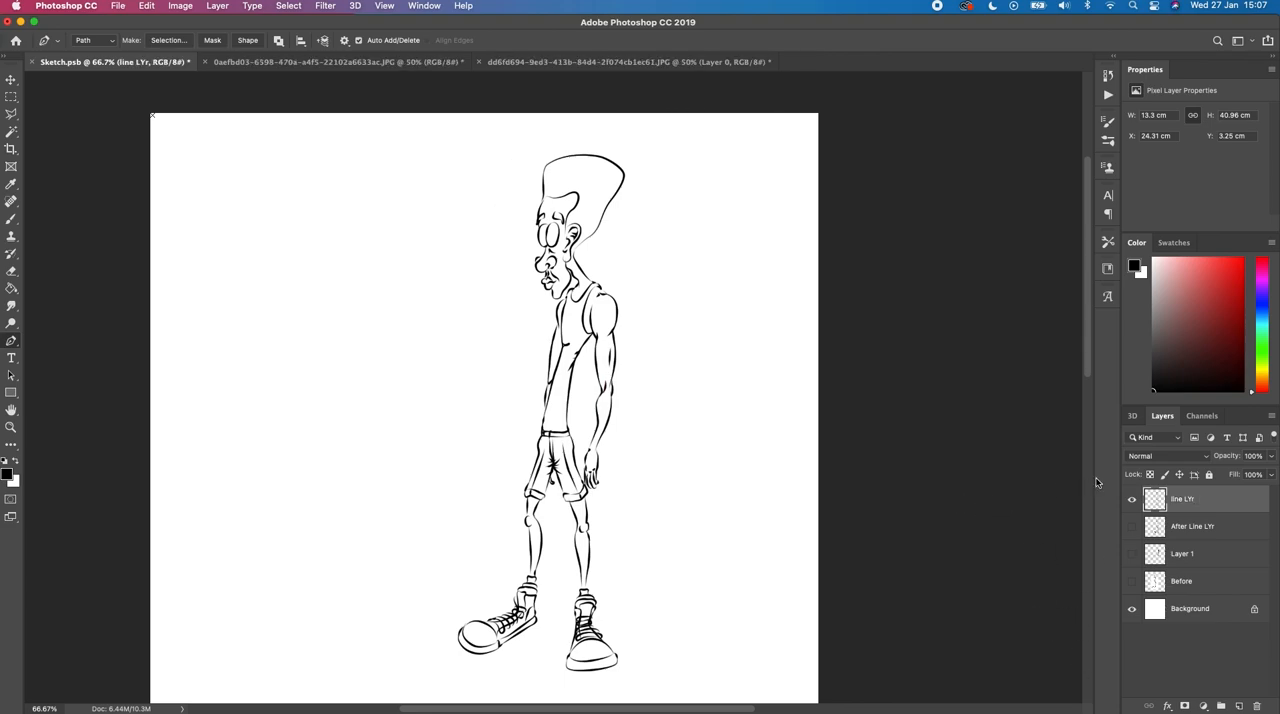
# Step: Duplicate line LYr, place the copy beneath it, and rename the copy to "colour Lyr"
pyautogui.moveTo(1172, 495); pyautogui.dragTo(1236, 705)
pyautogui.moveTo(1185, 499); pyautogui.dragTo(1187, 530)
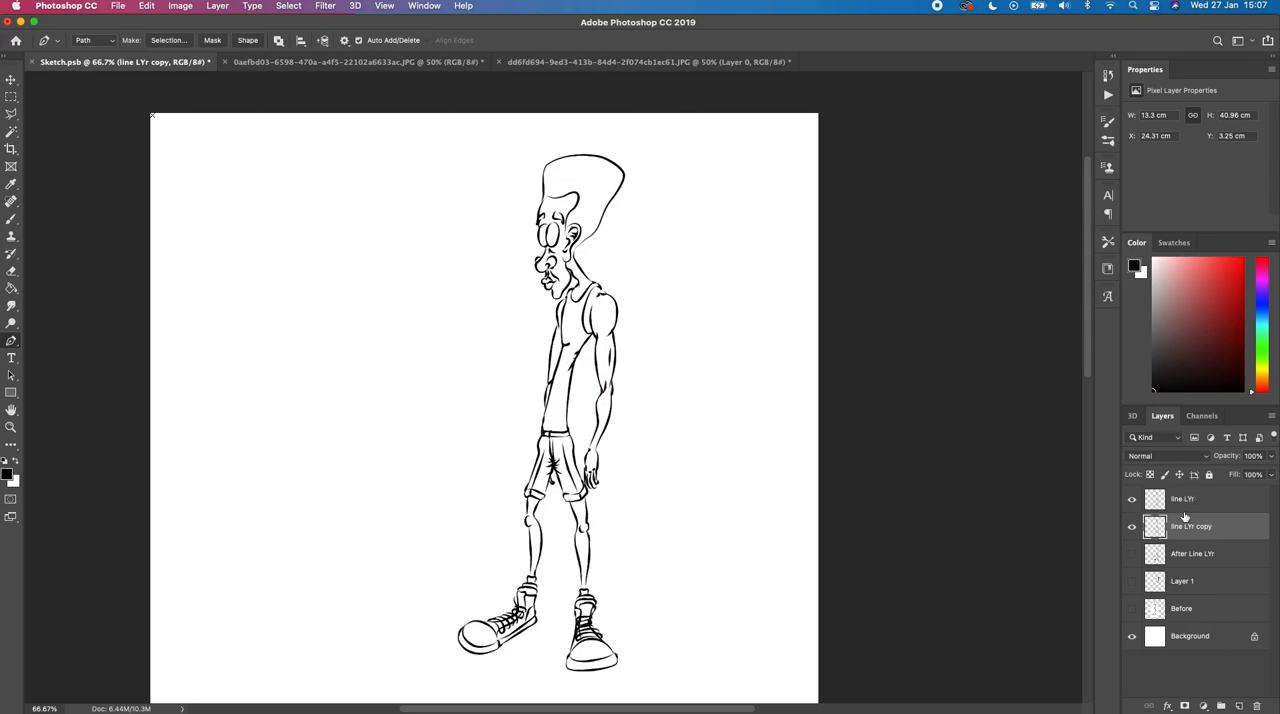
pyautogui.doubleClick(1186, 527)
pyautogui.write('cou')
pyautogui.press('Return')
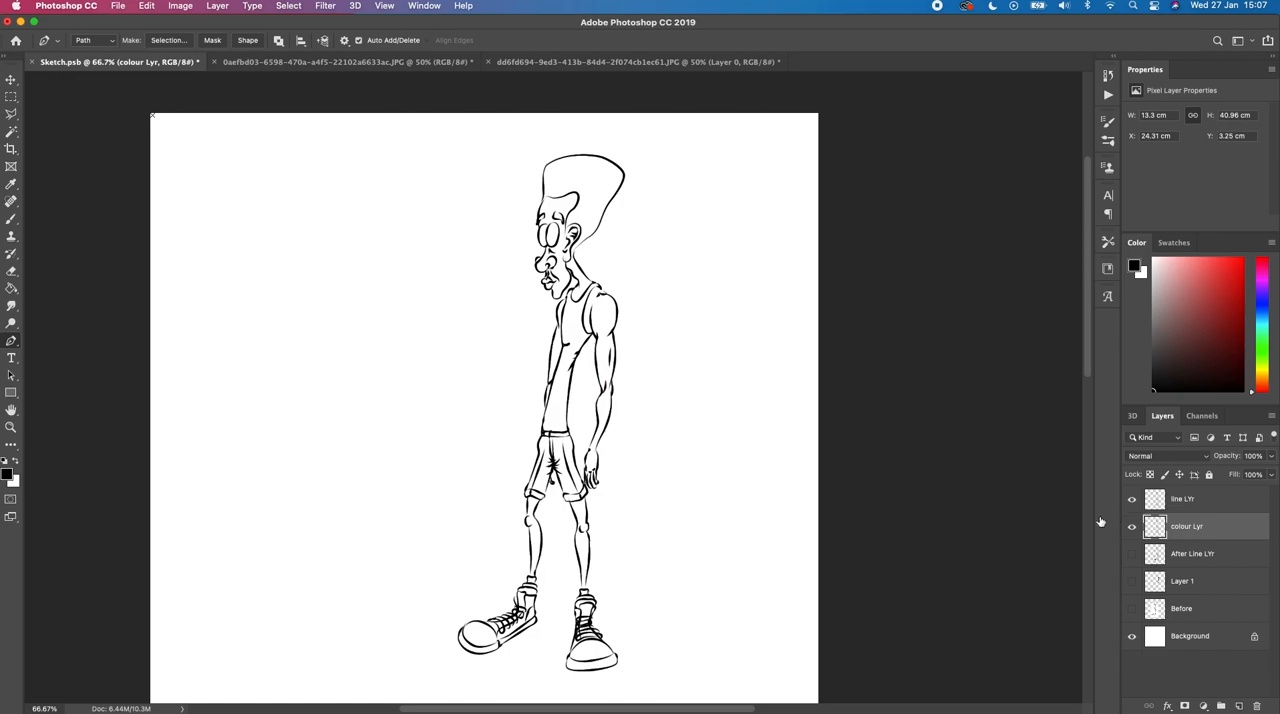
# Step: Set the foreground colour to a muted teal green with colour Lyr active and visible
pyautogui.click(1131, 526)
pyautogui.click(1131, 526)
pyautogui.click(1131, 526)
pyautogui.click(1235, 355)
pyautogui.moveTo(1224, 349); pyautogui.dragTo(1190, 294)
pyautogui.click(1263, 352)
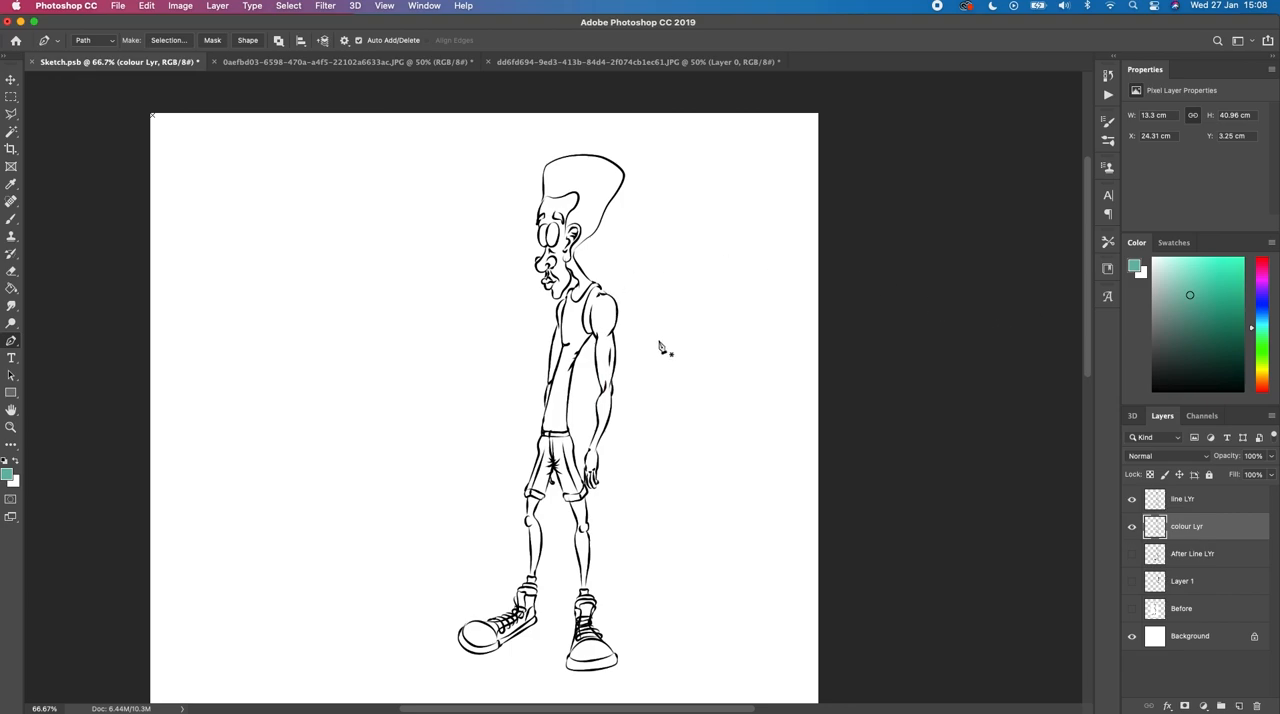
# Step: Fill the character's tank top with the teal foreground colour using the Paint Bucket tool on colour Lyr
pyautogui.press('g')
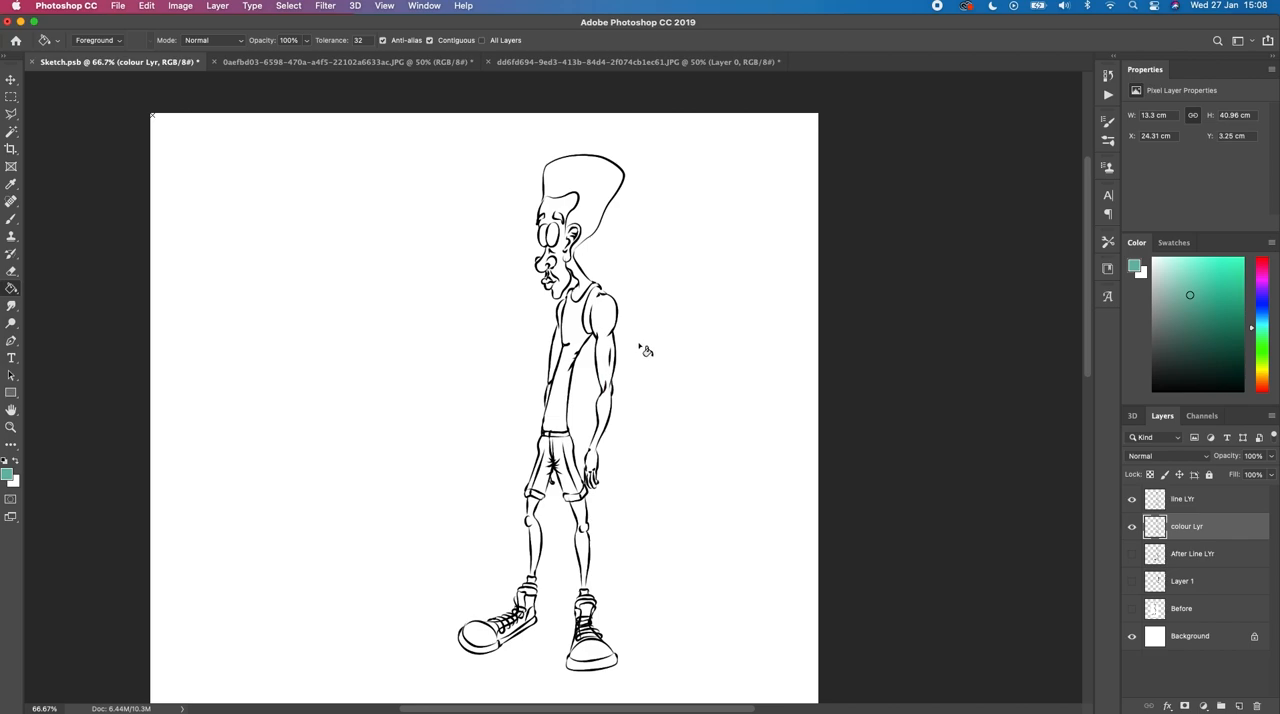
pyautogui.rightClick(10, 290)
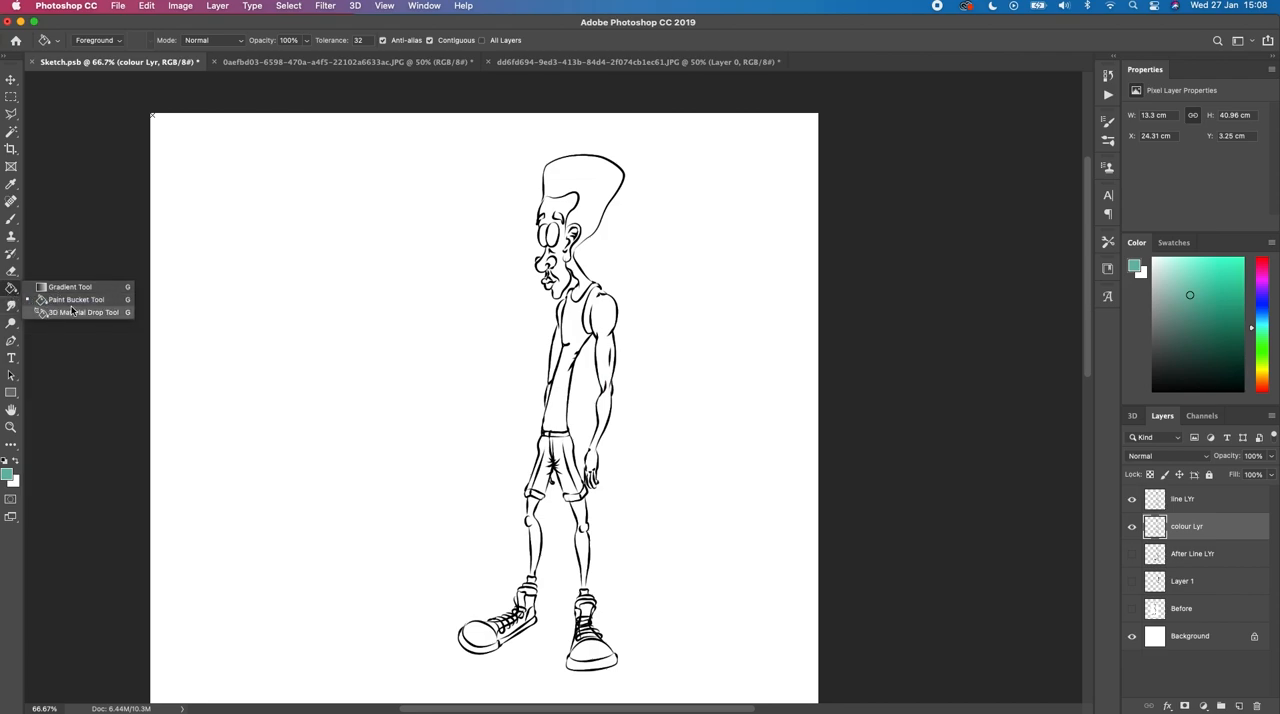
pyautogui.click(75, 301)
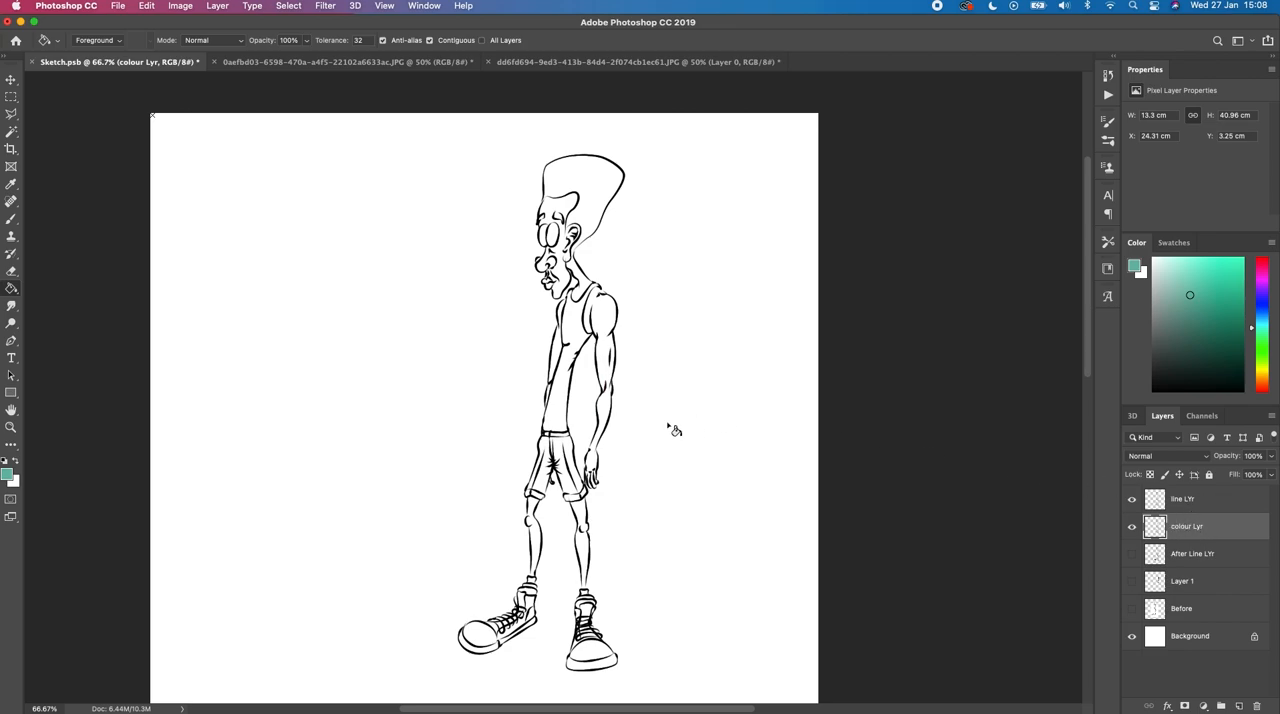
pyautogui.click(557, 392)
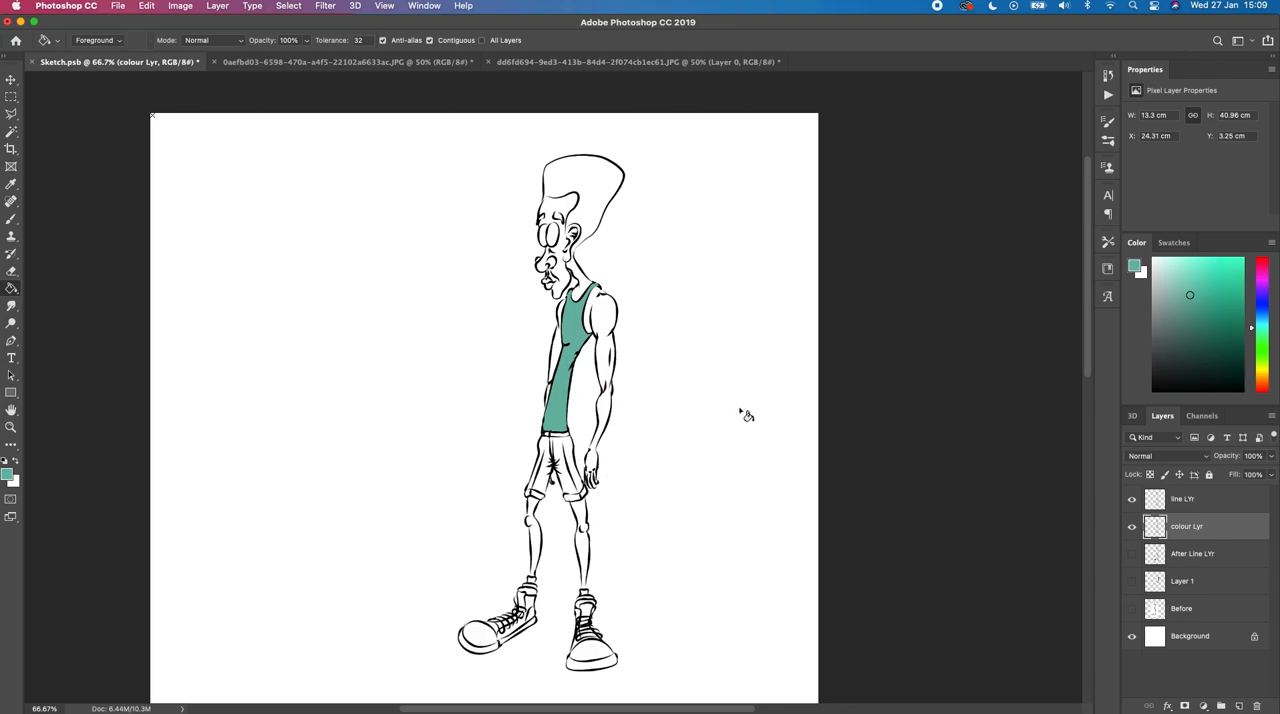
pyautogui.click(1237, 705)
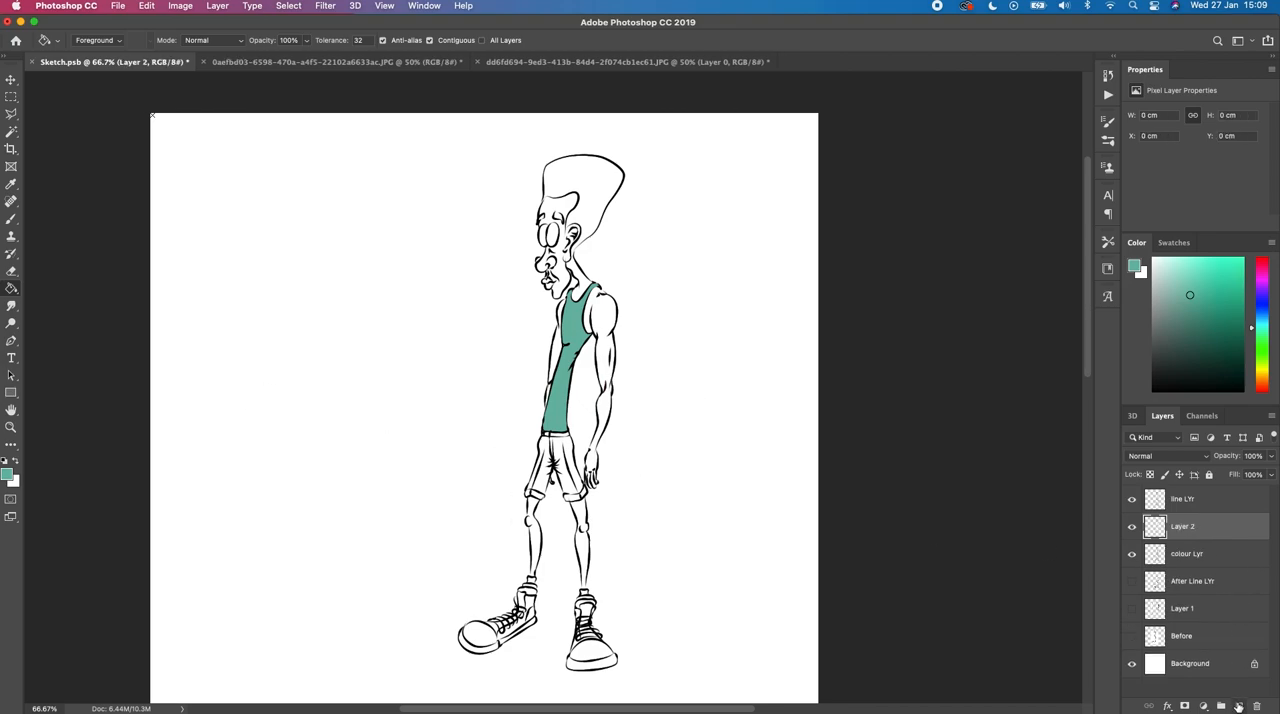
pyautogui.click(1215, 328)
pyautogui.press('b')
pyautogui.moveTo(758, 184)
pyautogui.mouseDown()
pyautogui.moveTo(707, 203)
pyautogui.moveTo(694, 222)
pyautogui.moveTo(720, 239)
pyautogui.moveTo(712, 186)
pyautogui.mouseUp()
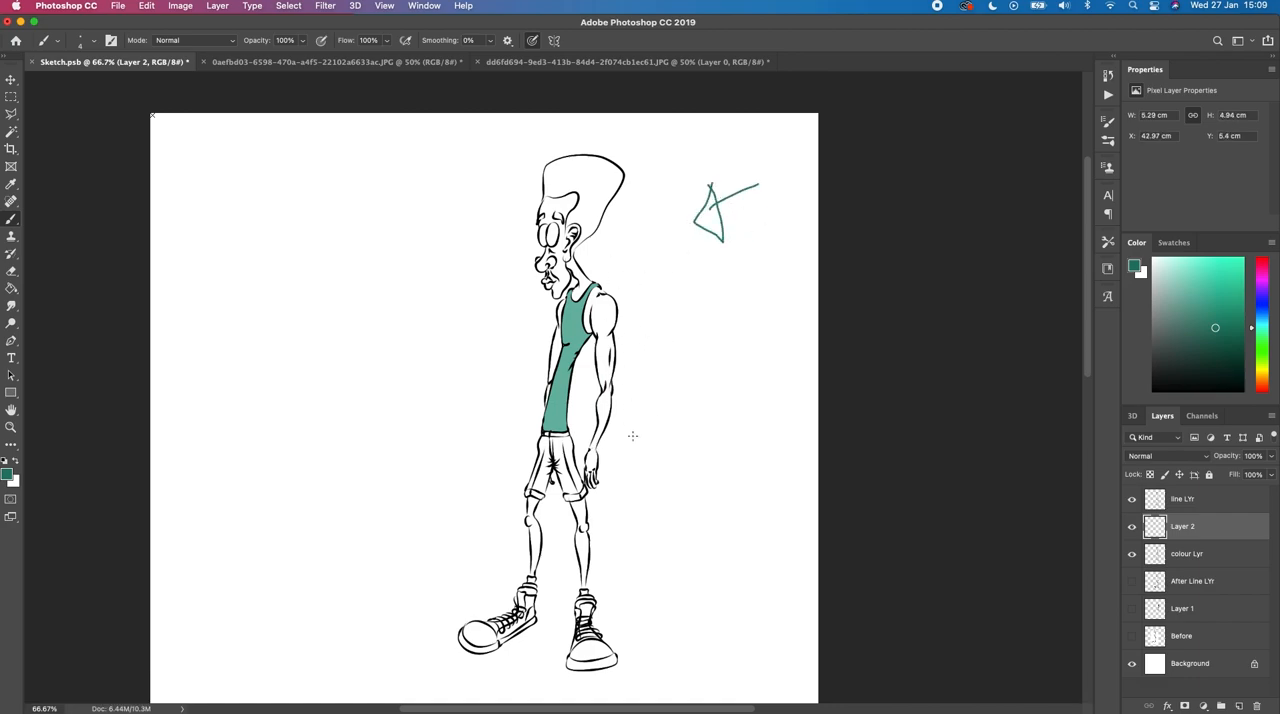
pyautogui.moveTo(1187, 530)
pyautogui.mouseDown()
pyautogui.moveTo(1200, 602)
pyautogui.moveTo(1257, 706)
pyautogui.mouseUp()
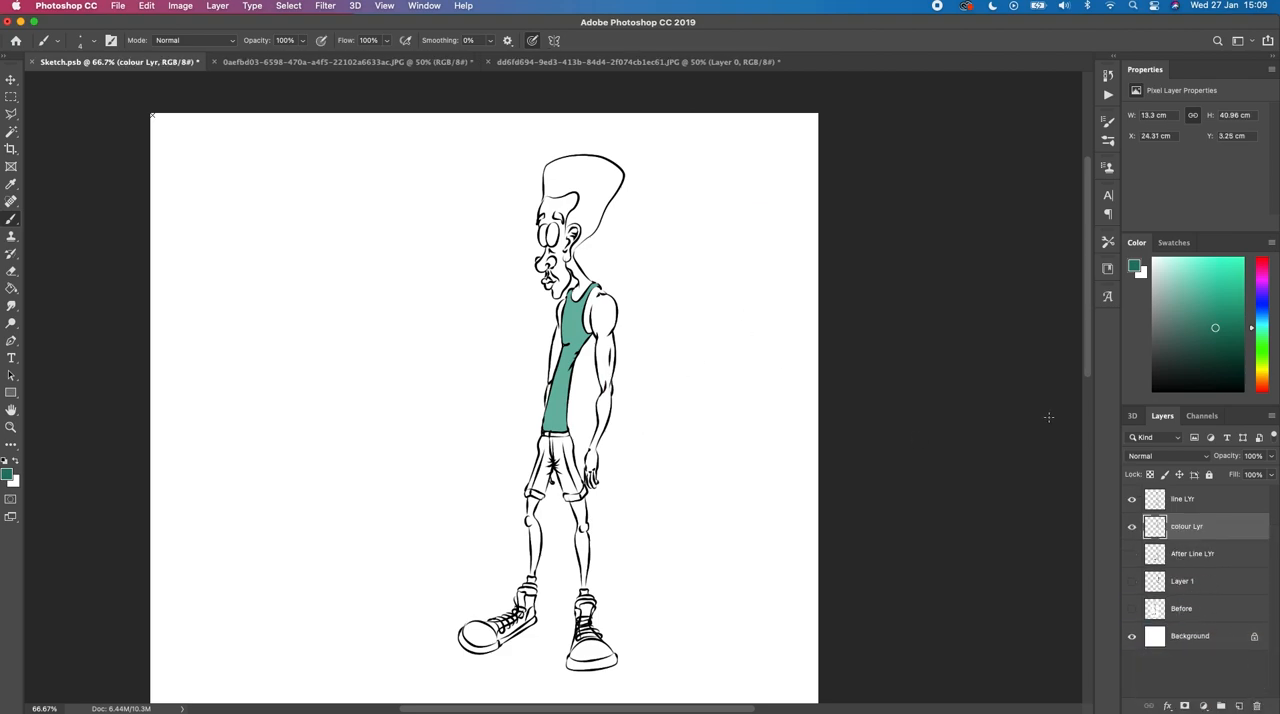
# Step: Sample the tank top's teal for a small brush and try touching up the fill along the hem above the belt
pyautogui.press('super+equal')
pyautogui.press('super+equal')
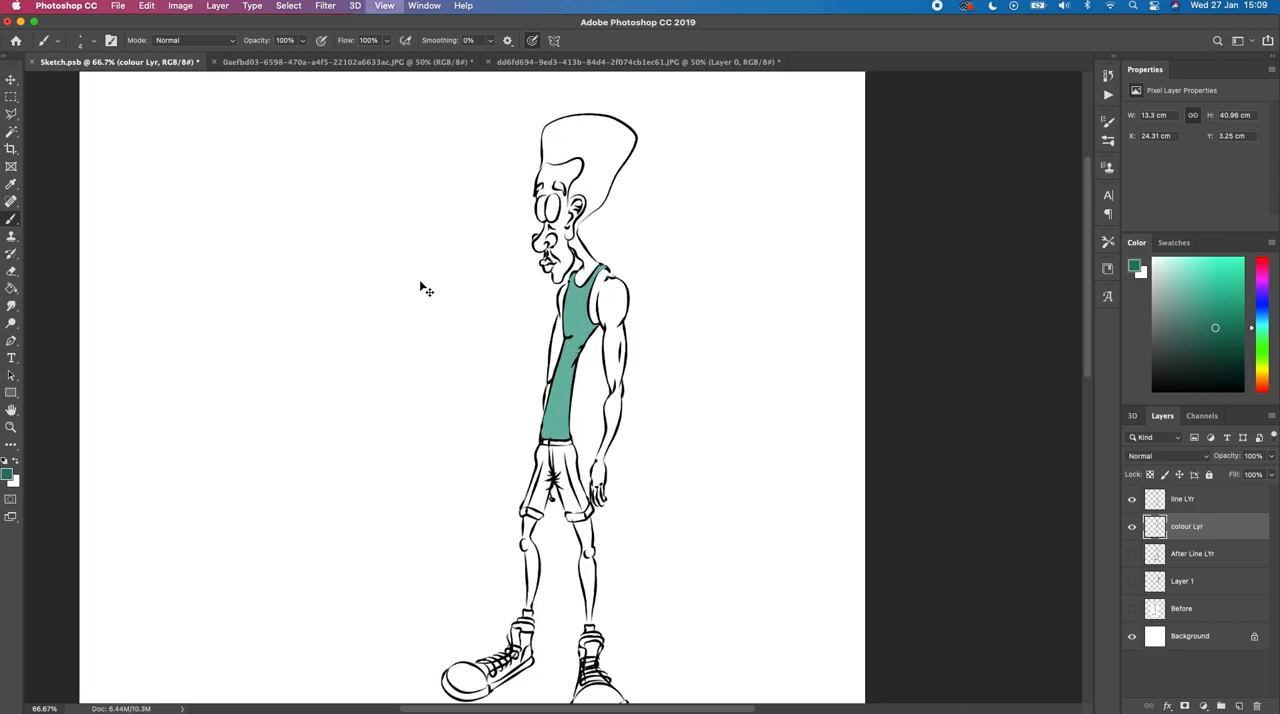
pyautogui.moveTo(569, 316); pyautogui.dragTo(570, 312)
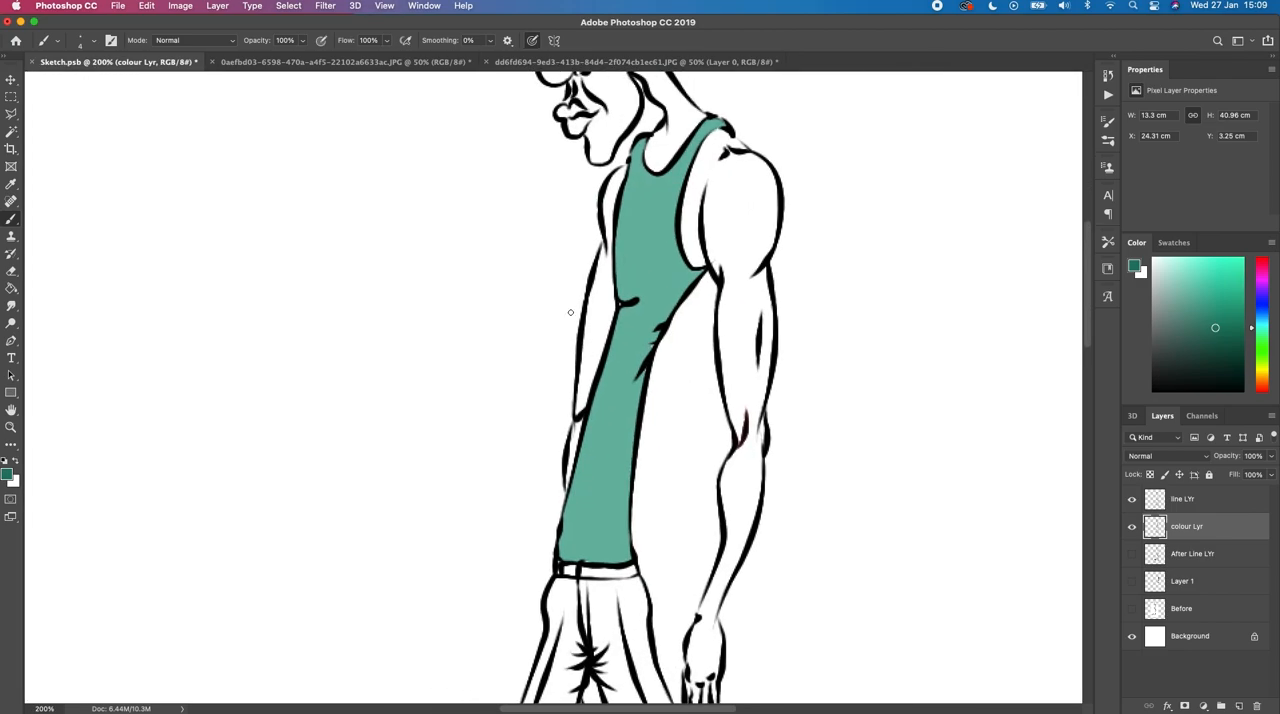
pyautogui.press('super+equal')
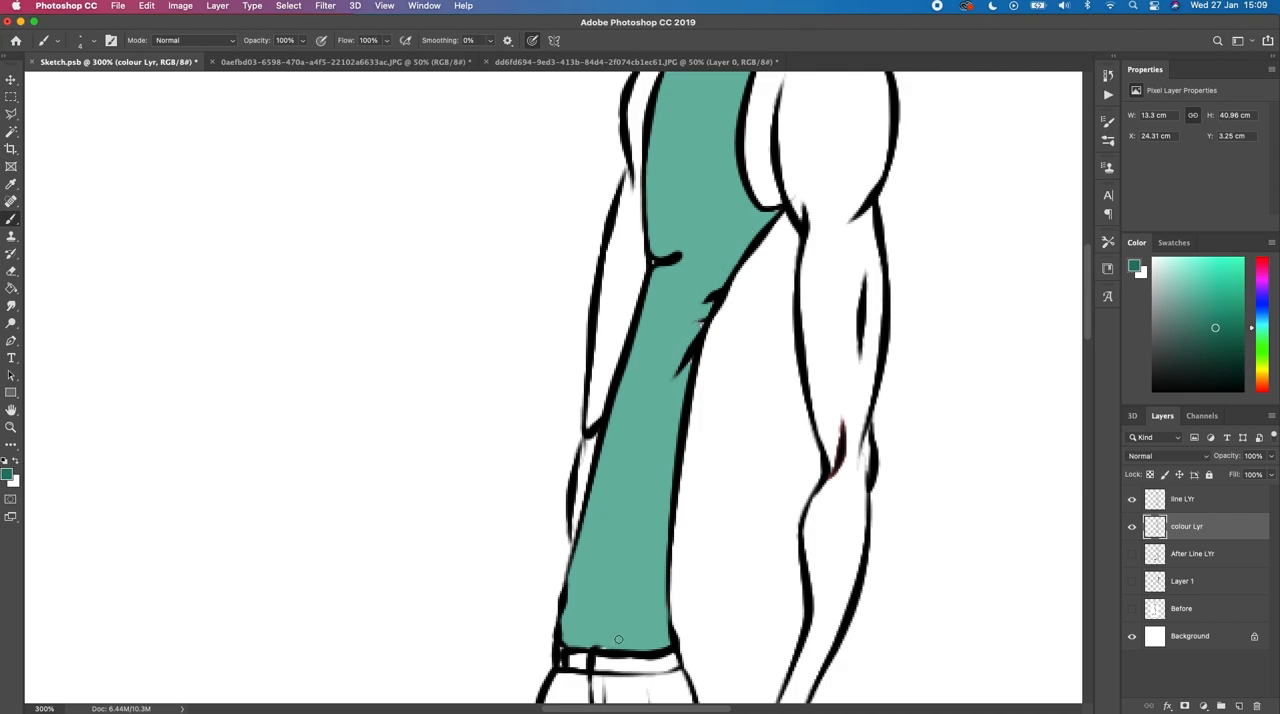
pyautogui.press(']')
pyautogui.press(']')
pyautogui.press(']')
pyautogui.moveTo(605, 644); pyautogui.dragTo(600, 645)
pyautogui.press('super+z')
pyautogui.keyDown('alt'); pyautogui.click(626, 577); pyautogui.keyUp('alt')
pyautogui.moveTo(613, 642); pyautogui.dragTo(573, 641)
pyautogui.press('super+z')
# Step: Brush teal over the unfilled gaps around the tank top's folds, side edges, armhole and shoulder straps on colour Lyr
pyautogui.moveTo(697, 321); pyautogui.dragTo(718, 291)
pyautogui.moveTo(686, 355); pyautogui.dragTo(678, 369)
pyautogui.moveTo(657, 264); pyautogui.dragTo(673, 258)
pyautogui.moveTo(762, 217); pyautogui.dragTo(770, 212)
pyautogui.moveTo(669, 221); pyautogui.dragTo(642, 318)
pyautogui.moveTo(786, 103)
pyautogui.mouseDown()
pyautogui.moveTo(778, 92)
pyautogui.moveTo(781, 105)
pyautogui.mouseUp()
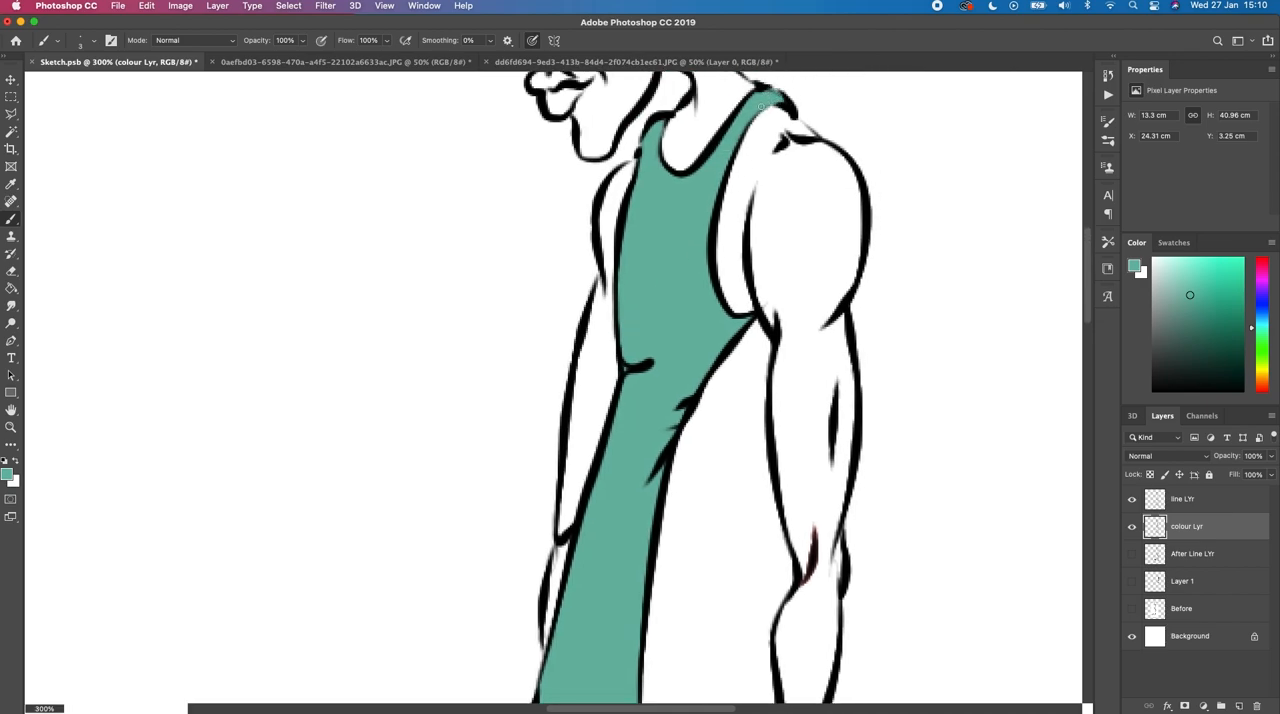
pyautogui.moveTo(663, 118); pyautogui.dragTo(658, 126)
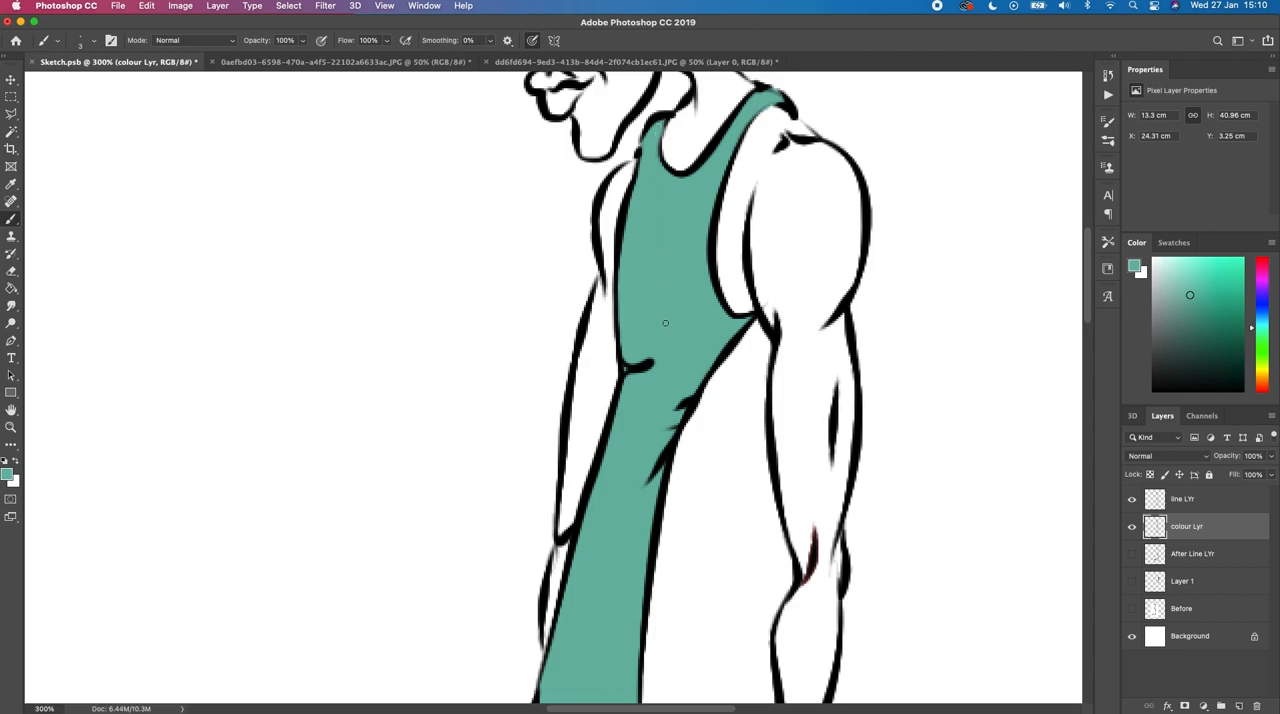
pyautogui.moveTo(647, 393); pyautogui.dragTo(669, 277)
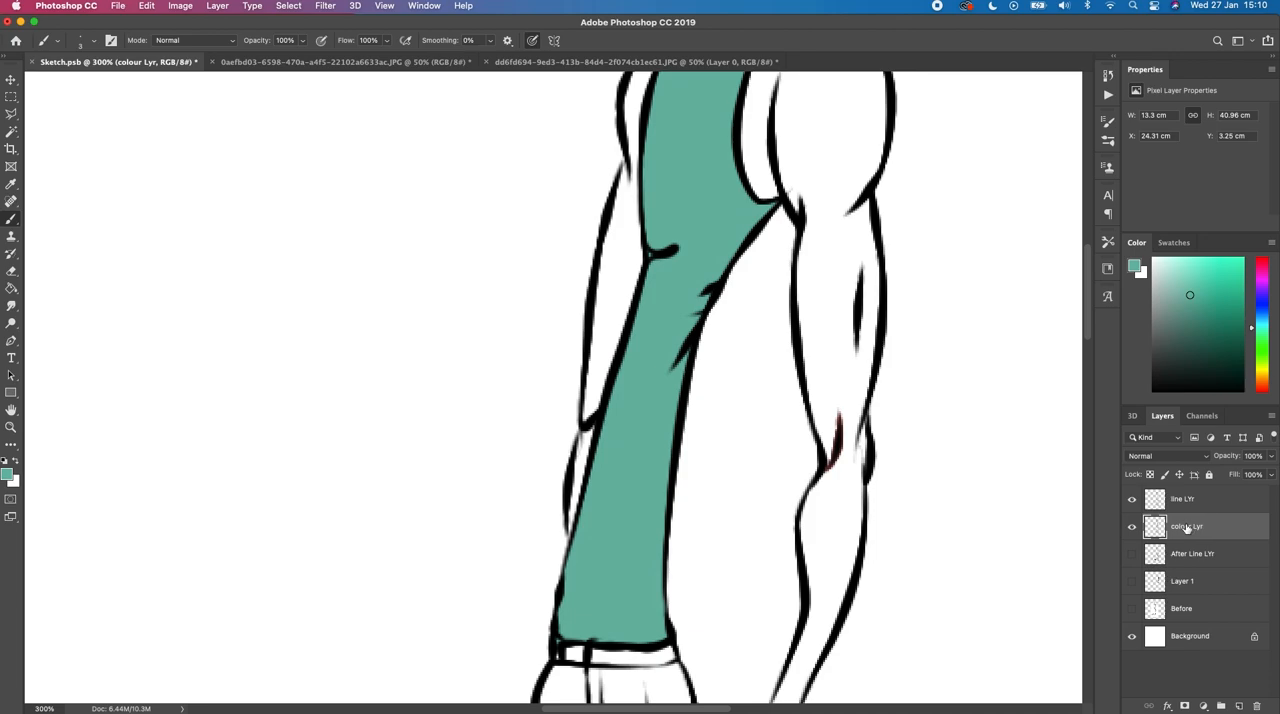
# Step: Add two new layers above colour Lyr and name the upper one "Highlight"
pyautogui.click(1240, 707)
pyautogui.click(1240, 707)
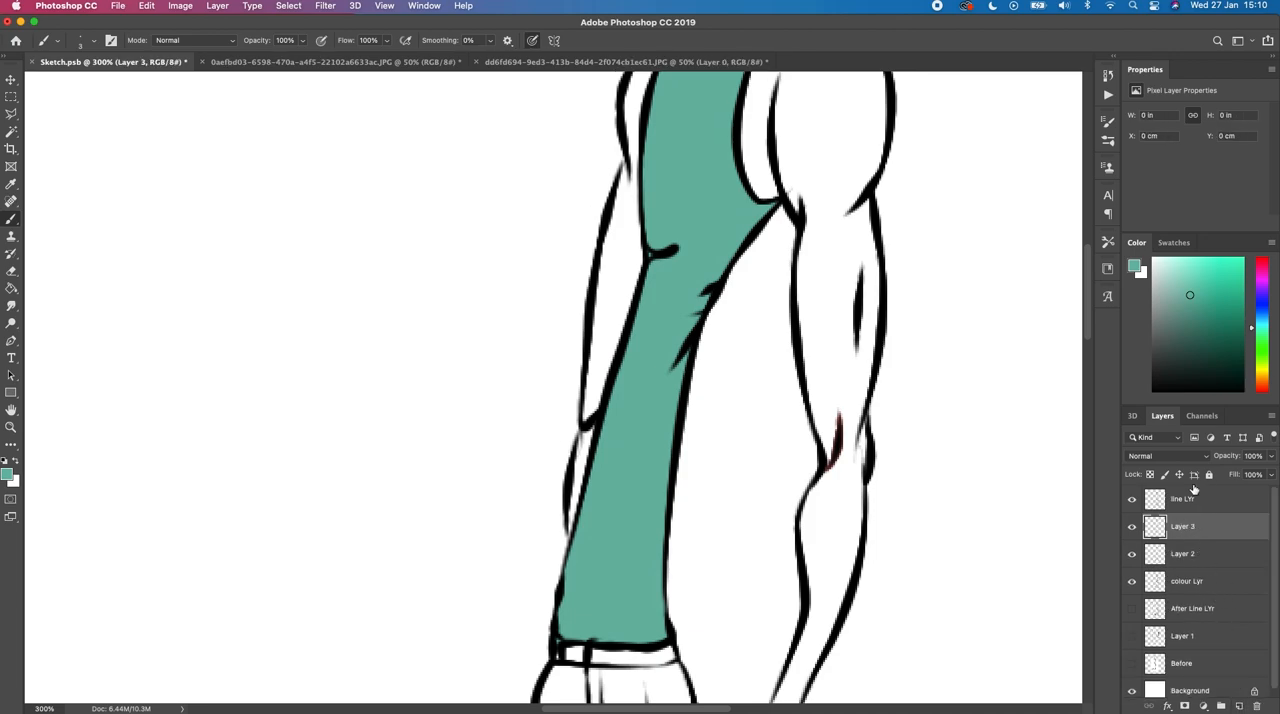
pyautogui.doubleClick(1183, 526)
pyautogui.write('l')
pyautogui.write('ighligth')
pyautogui.press('Return')
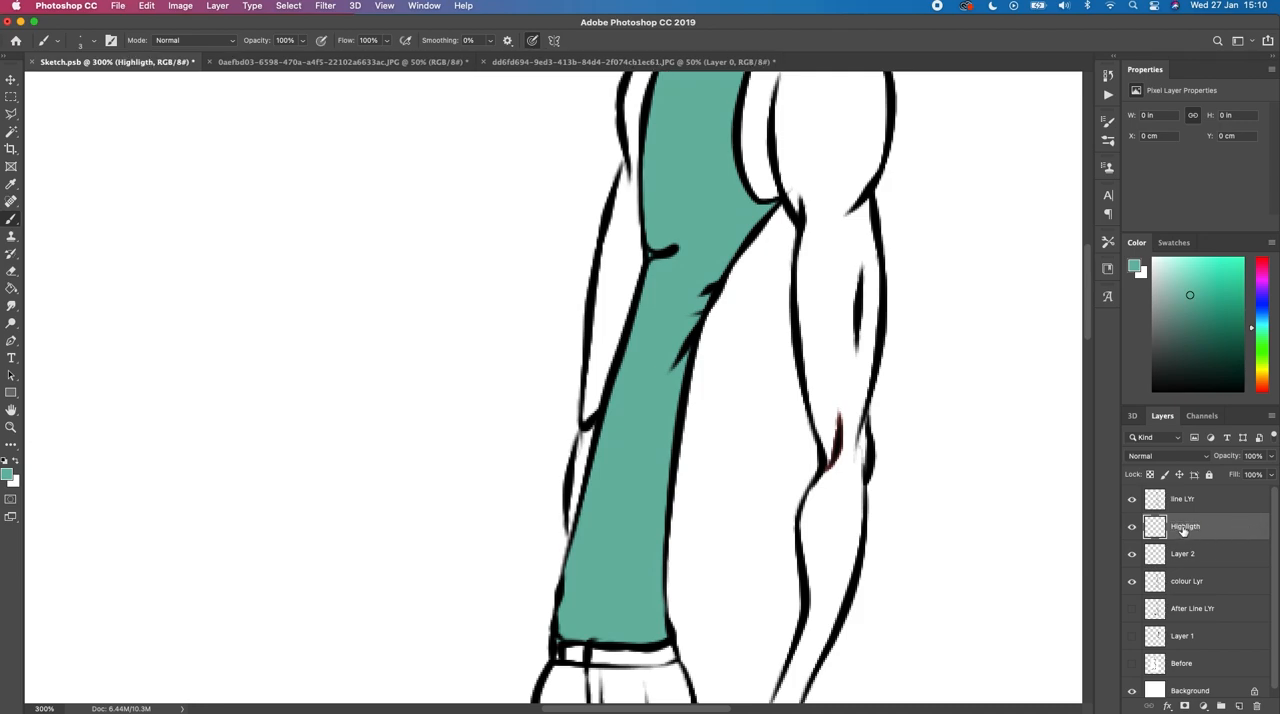
pyautogui.write('Highlight')
pyautogui.press('Return')
# Step: Rename the empty layer between Highlight and colour Lyr to "Shadow"
pyautogui.doubleClick(1185, 554)
pyautogui.write('Shadow')
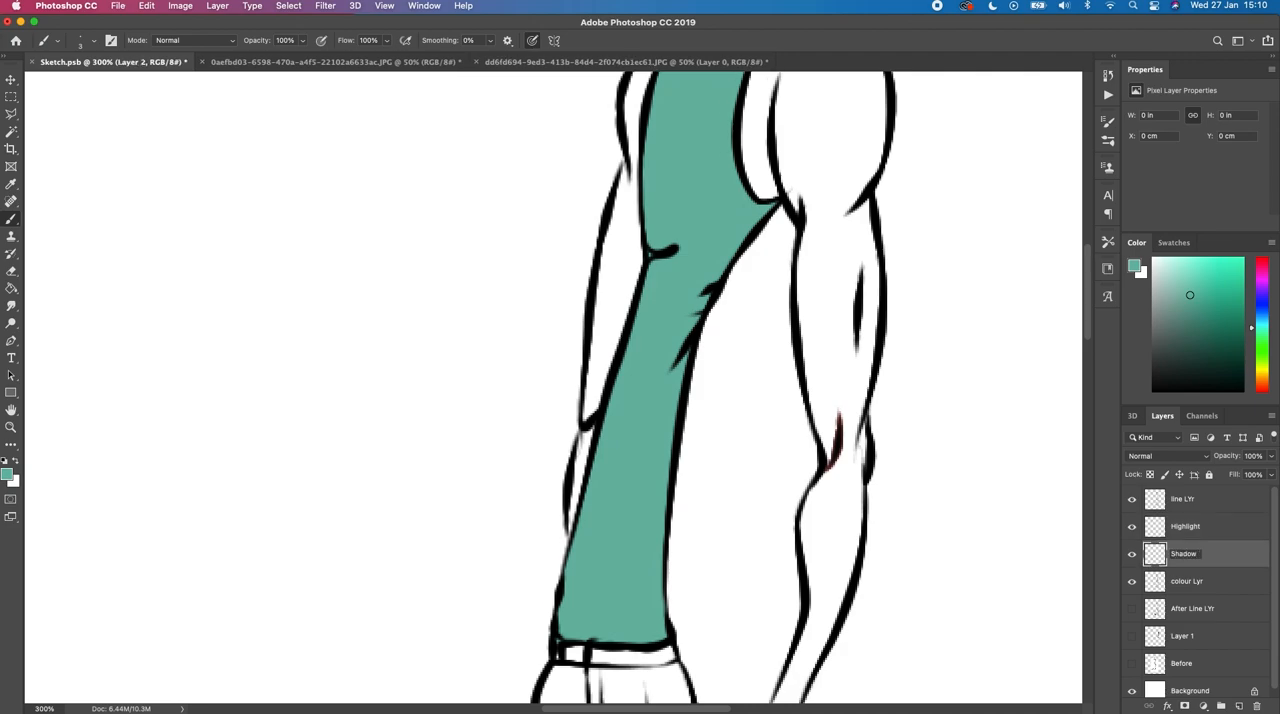
pyautogui.press('Return')
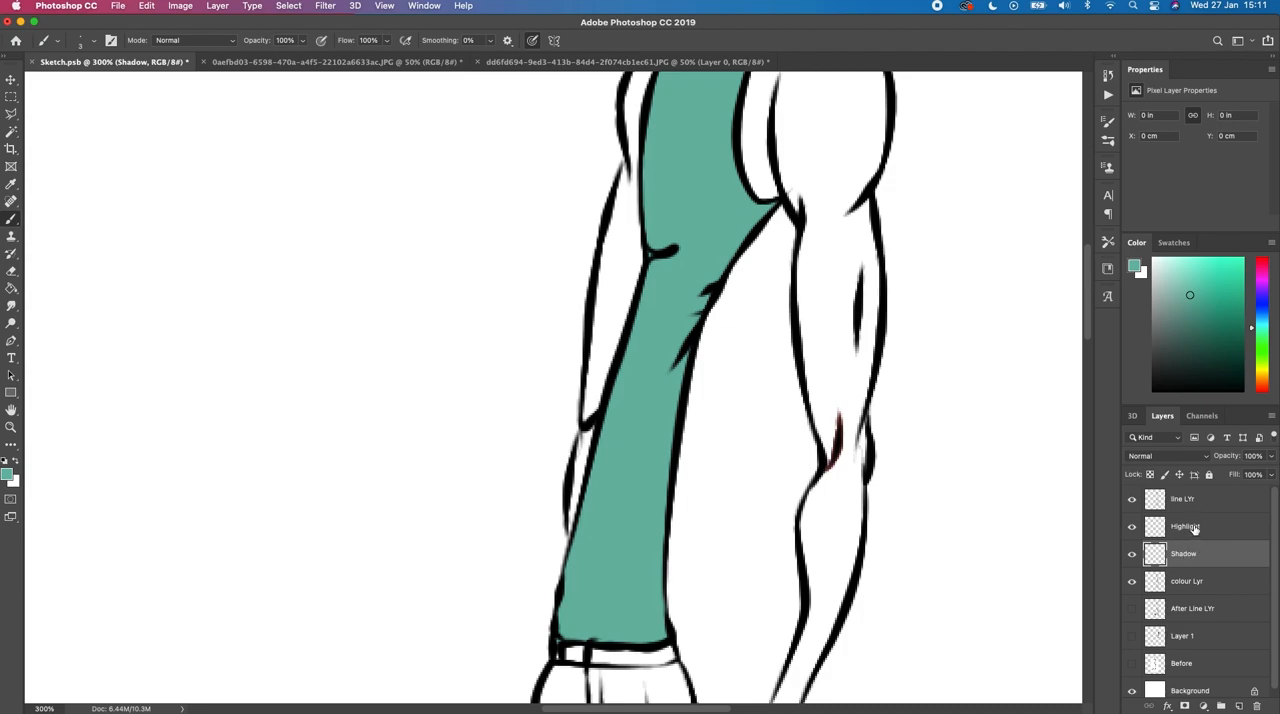
# Step: Select the teal tank top area on colour Lyr with the Quick Selection tool
pyautogui.click(1186, 583)
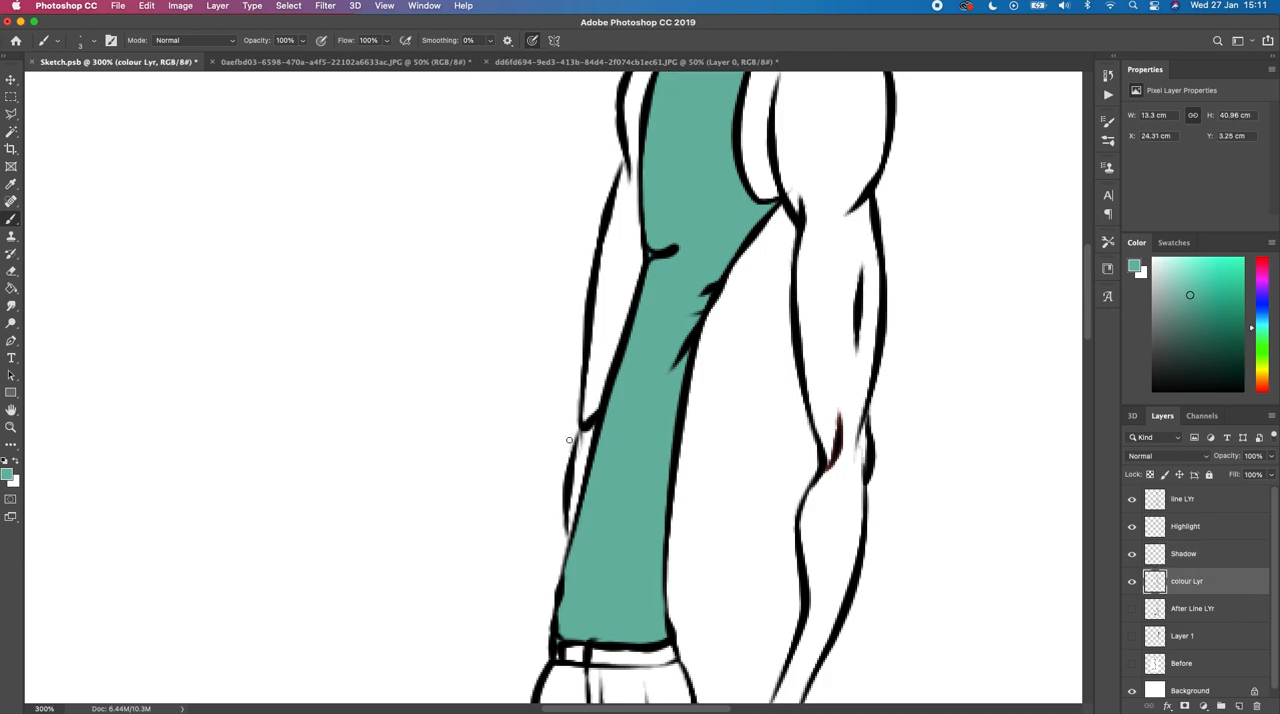
pyautogui.press('w')
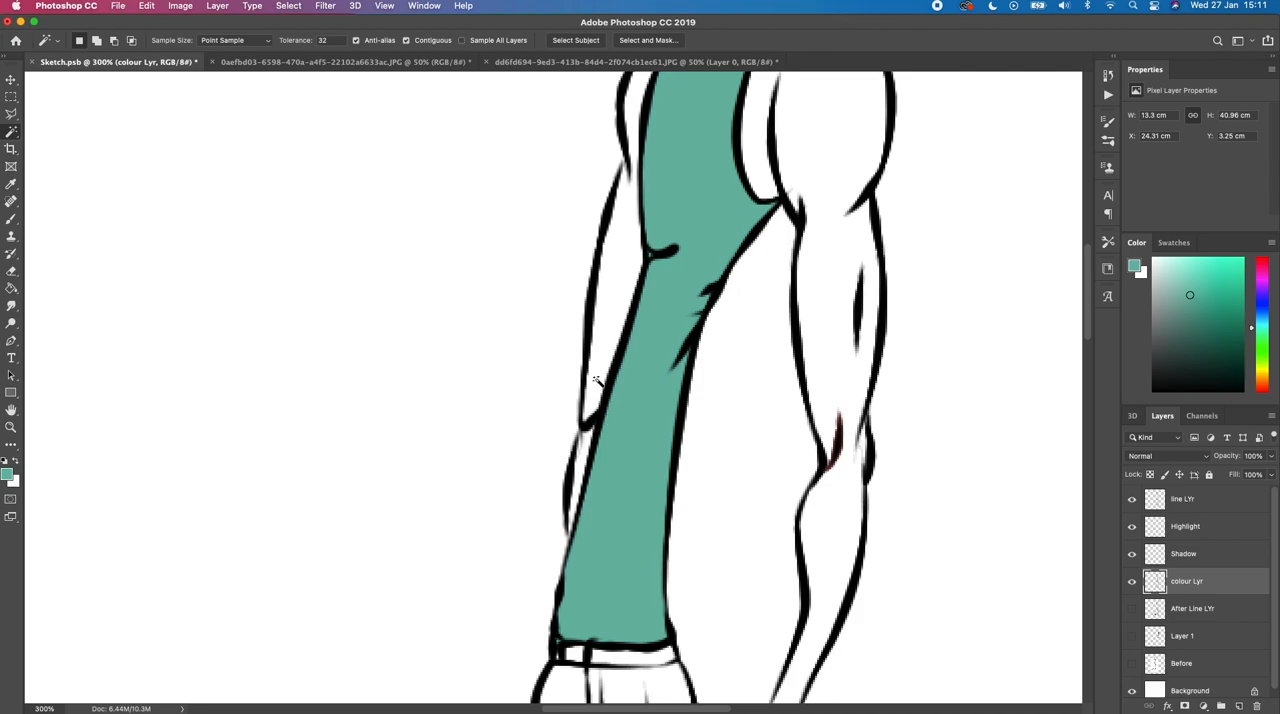
pyautogui.click(11, 134)
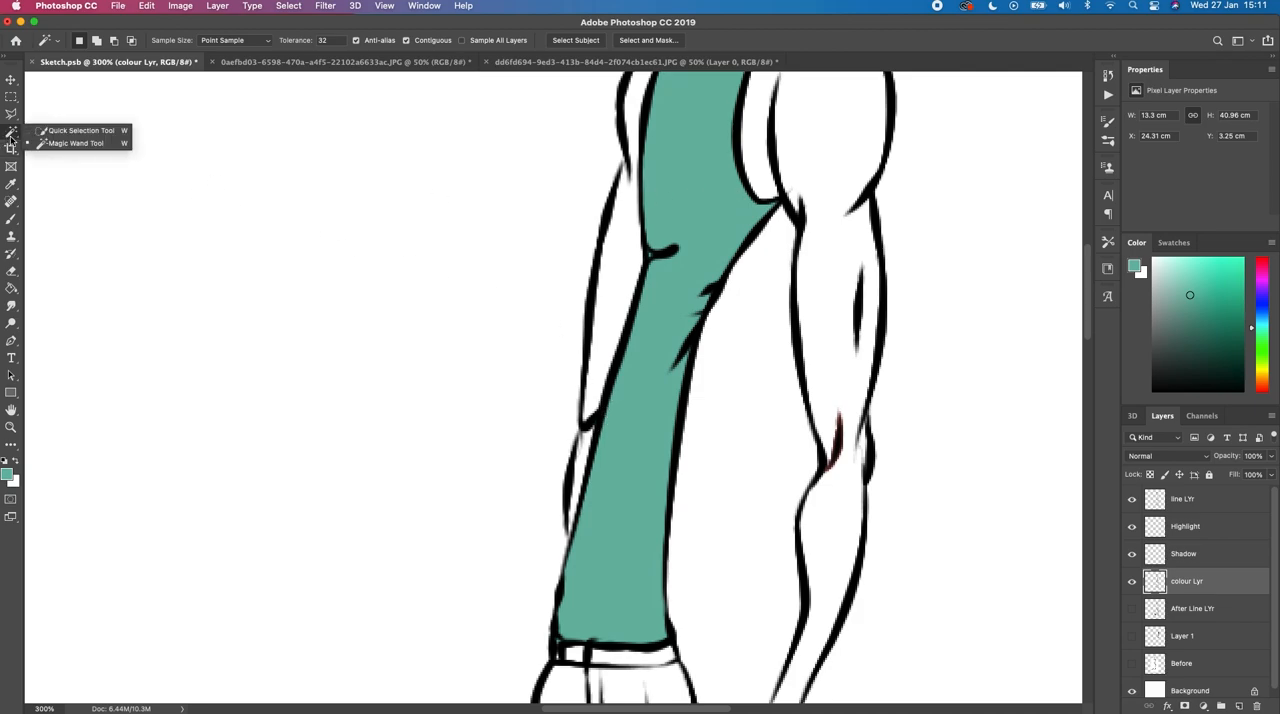
pyautogui.click(83, 131)
pyautogui.moveTo(680, 205); pyautogui.dragTo(692, 272)
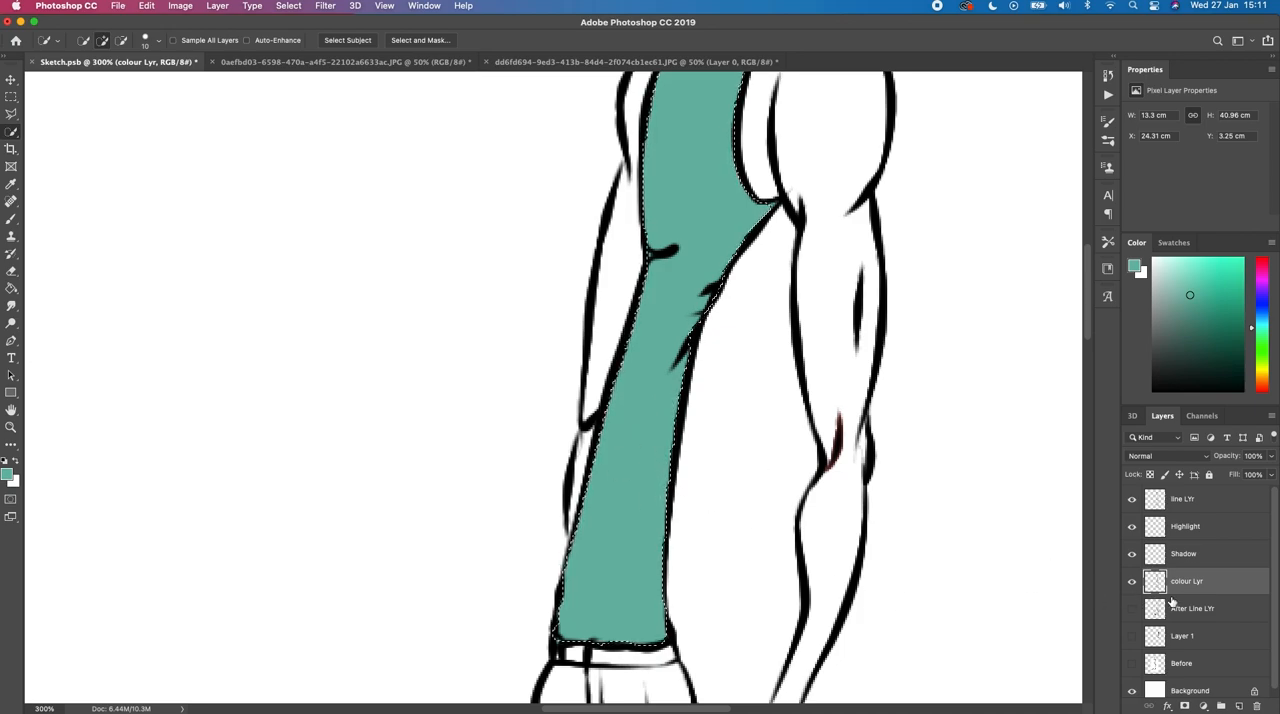
# Step: On the Shadow layer, start a curved Pen path from the tank top's back hem corner along the hem and front edge to the chest fold
pyautogui.click(1183, 555)
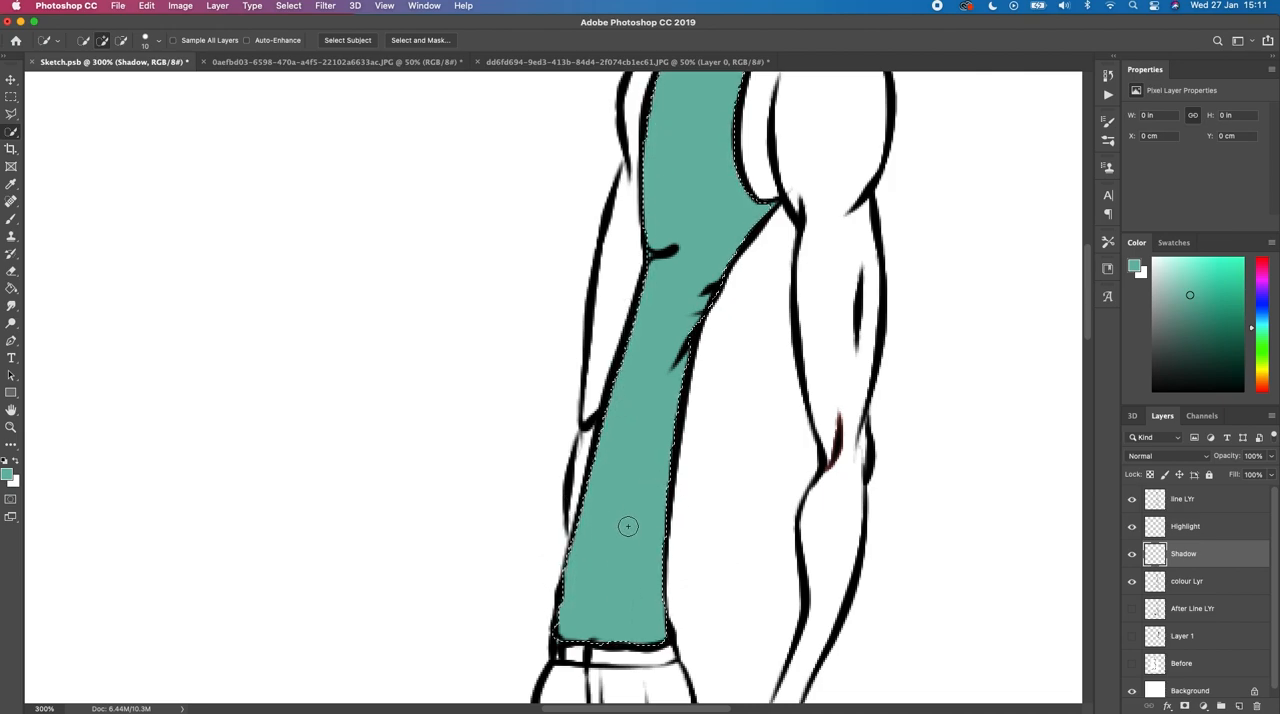
pyautogui.press('p')
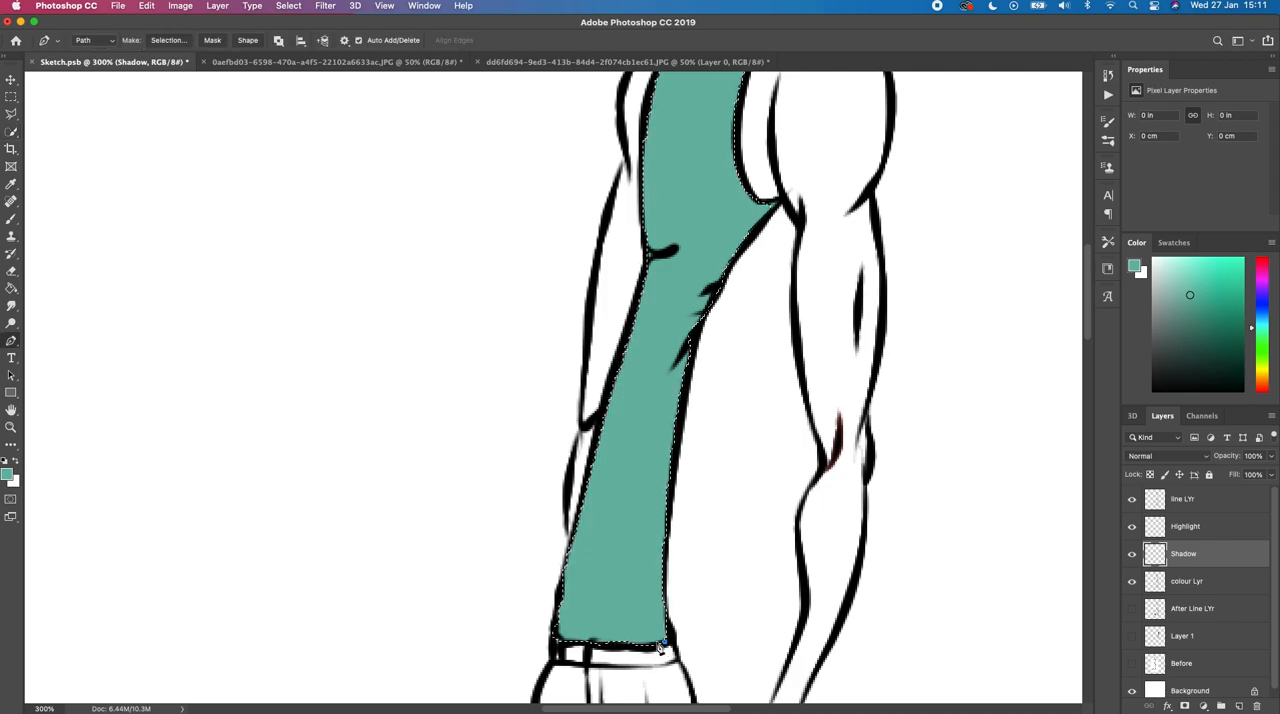
pyautogui.click(583, 626)
pyautogui.click(572, 619)
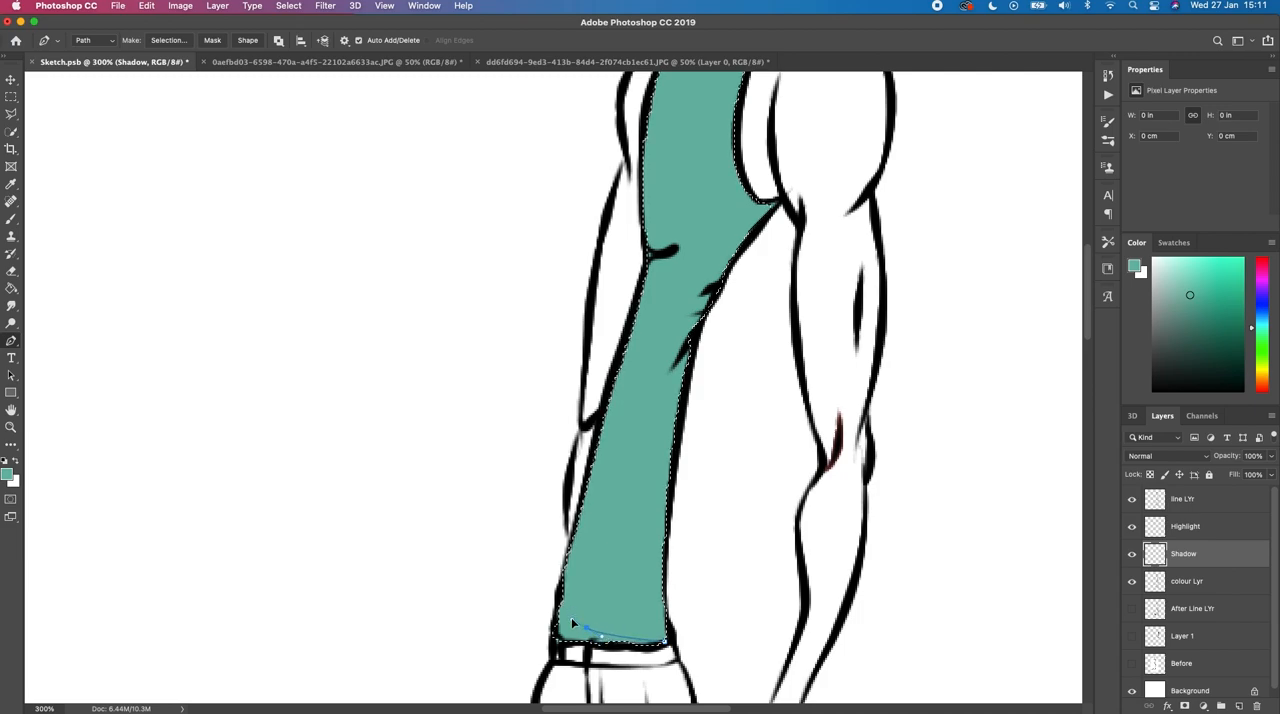
pyautogui.click(584, 566)
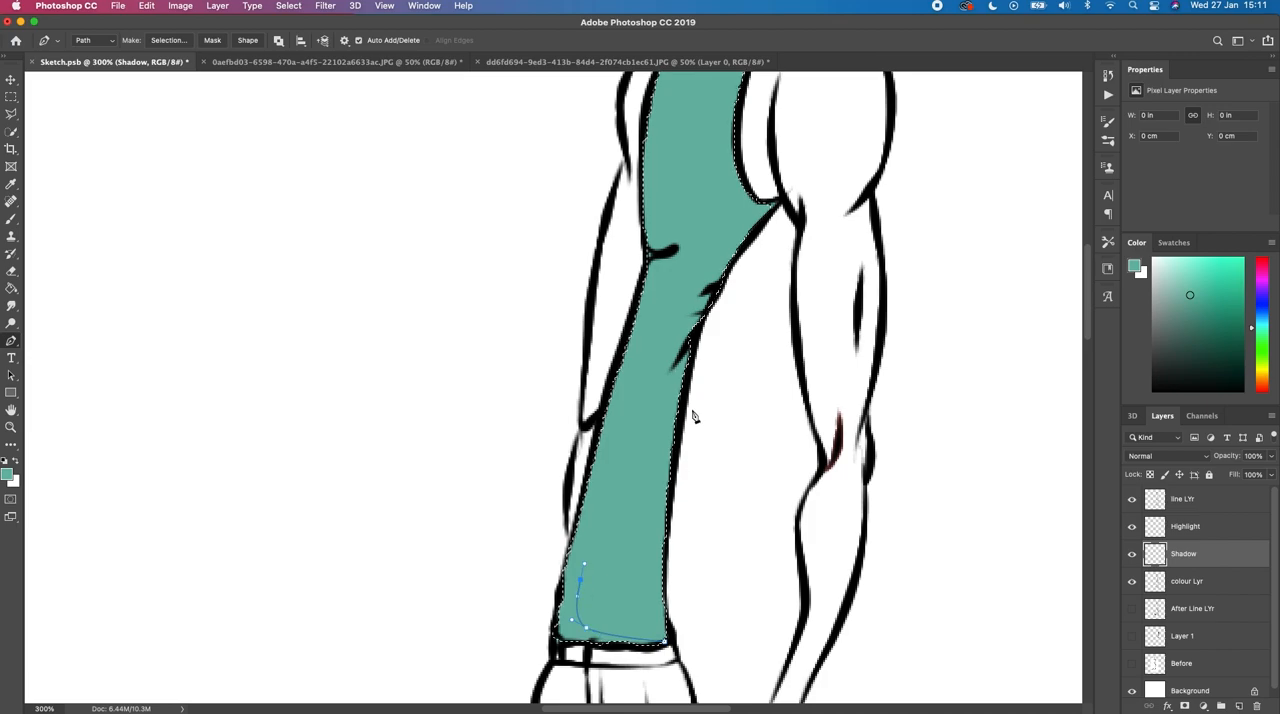
pyautogui.click(646, 322)
pyautogui.moveTo(668, 297); pyautogui.dragTo(668, 270)
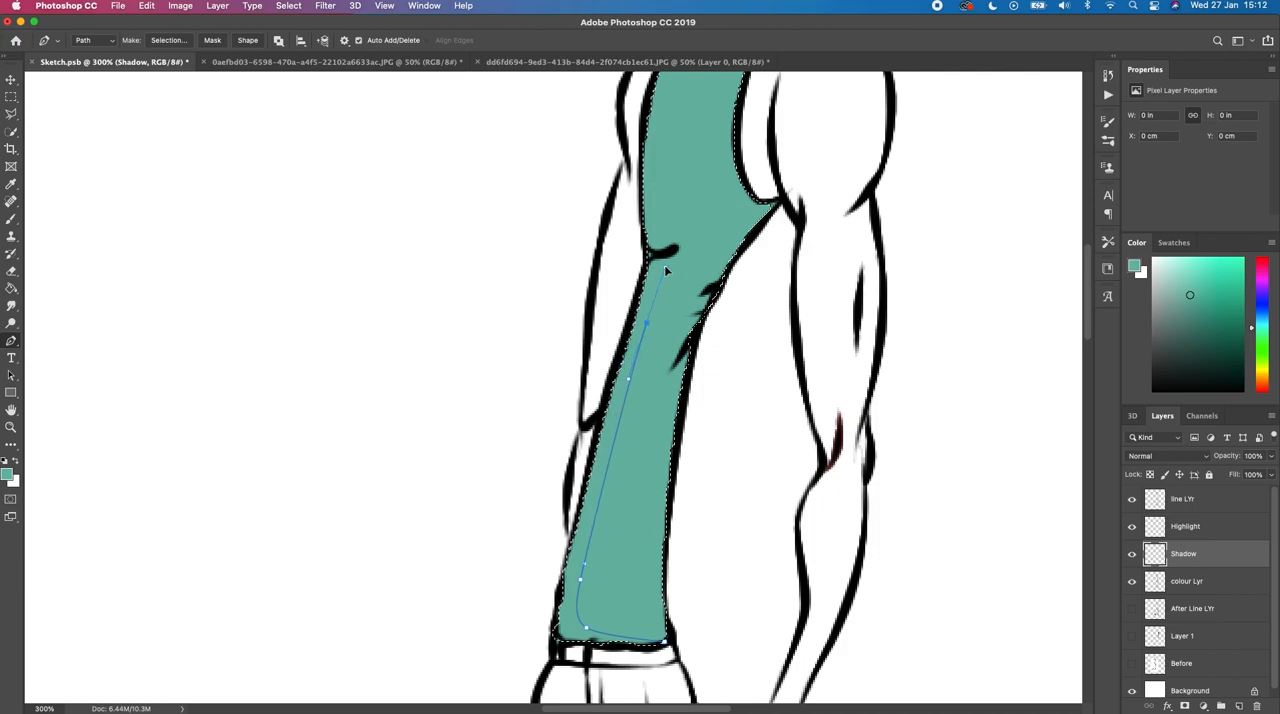
pyautogui.moveTo(666, 268); pyautogui.dragTo(722, 241)
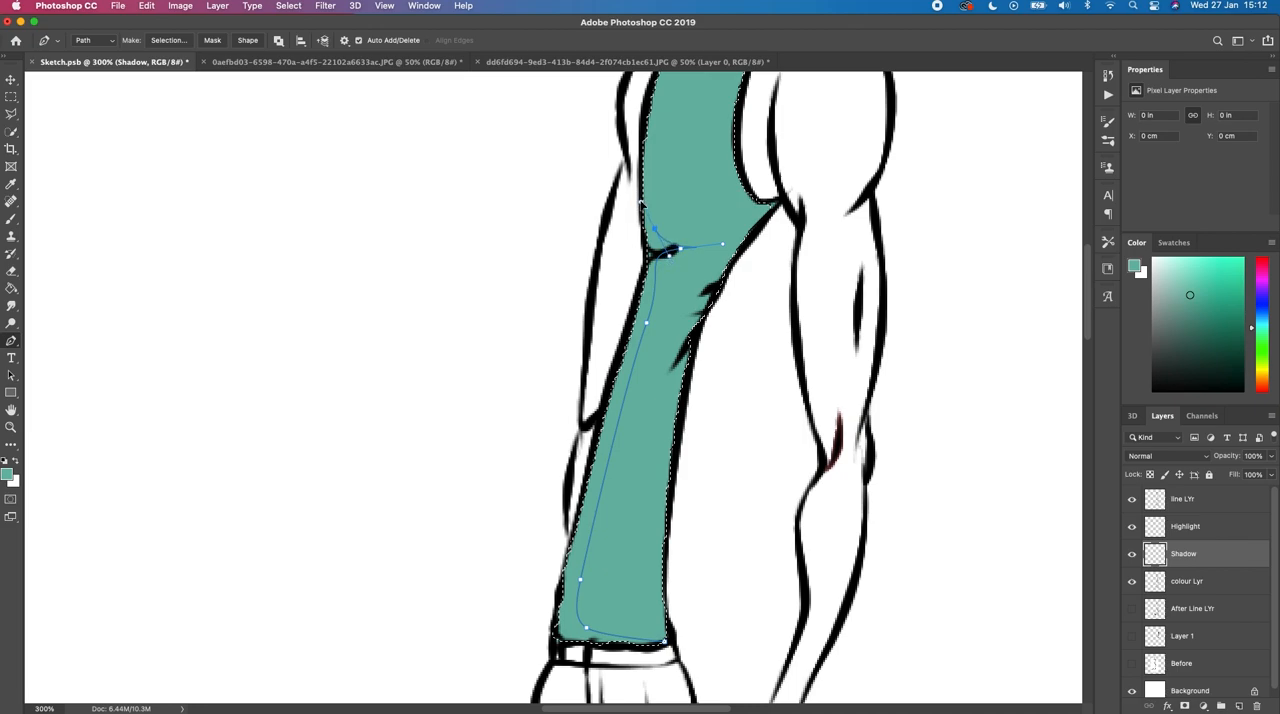
# Step: Continue the Pen path from the chest fold up the front of the chest to the top of the front shoulder strap
pyautogui.scroll(5, 650, 205)
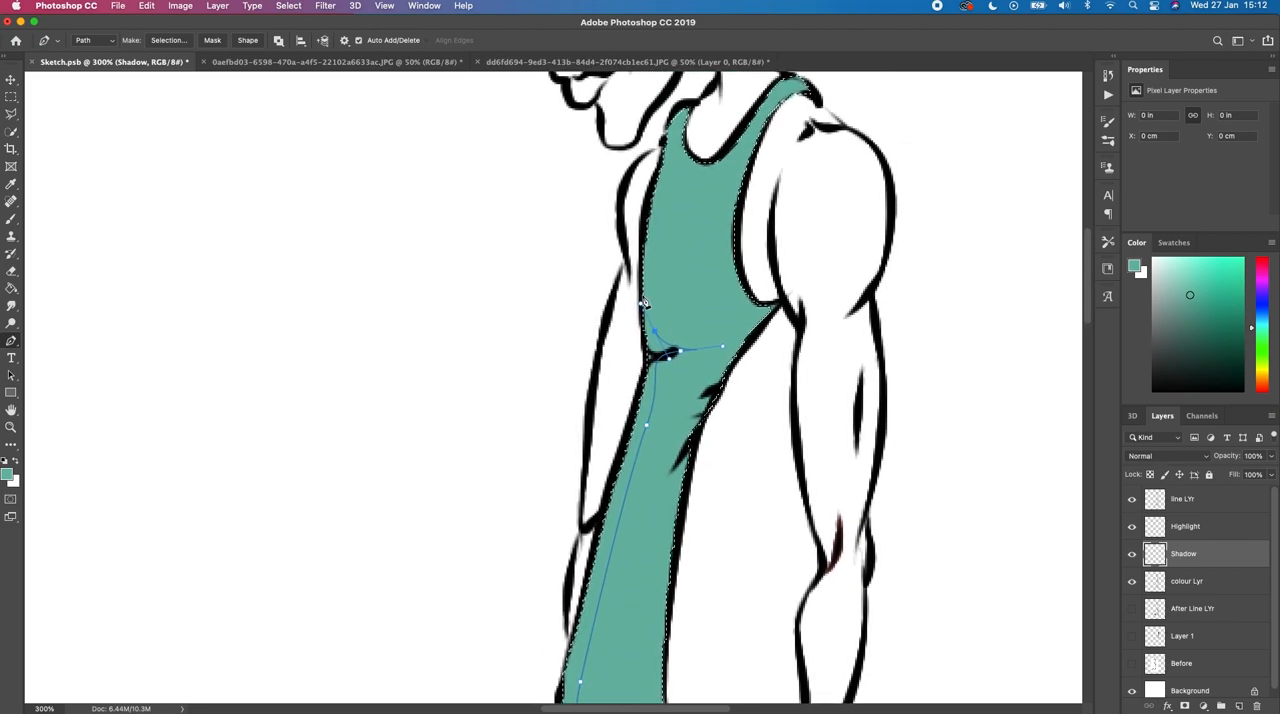
pyautogui.moveTo(660, 197); pyautogui.dragTo(670, 178)
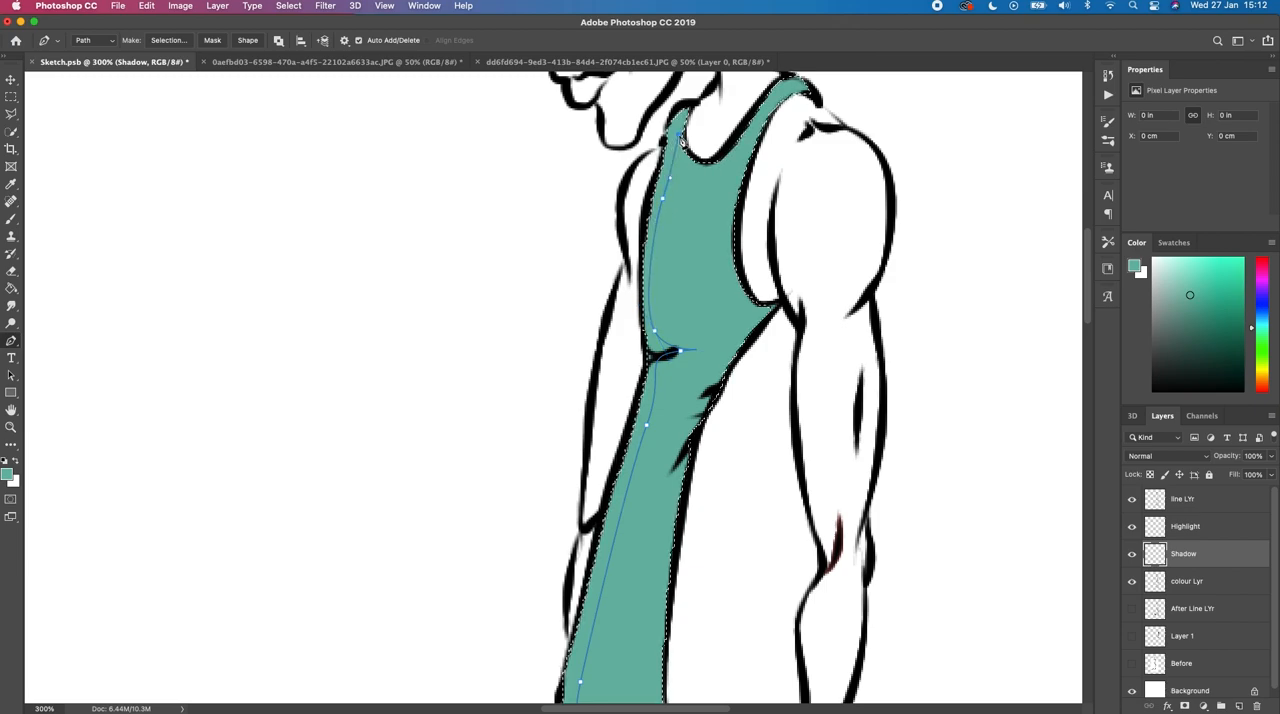
pyautogui.moveTo(680, 127); pyautogui.dragTo(697, 110)
pyautogui.click(694, 103)
# Step: Close the Pen path by running straight segments outside the character's back from the shoulder strap to the starting point at the hem
pyautogui.press('space')
pyautogui.moveTo(618, 425); pyautogui.dragTo(621, 362)
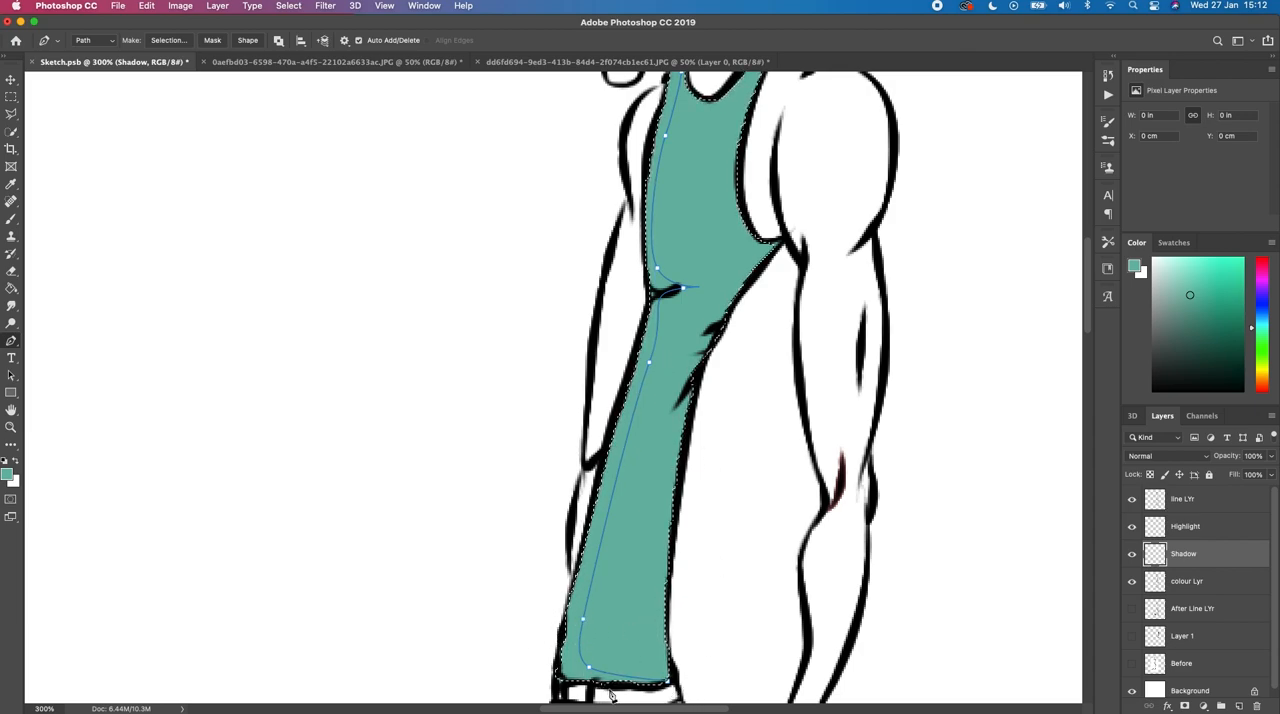
pyautogui.moveTo(616, 252); pyautogui.dragTo(579, 376)
pyautogui.click(747, 114)
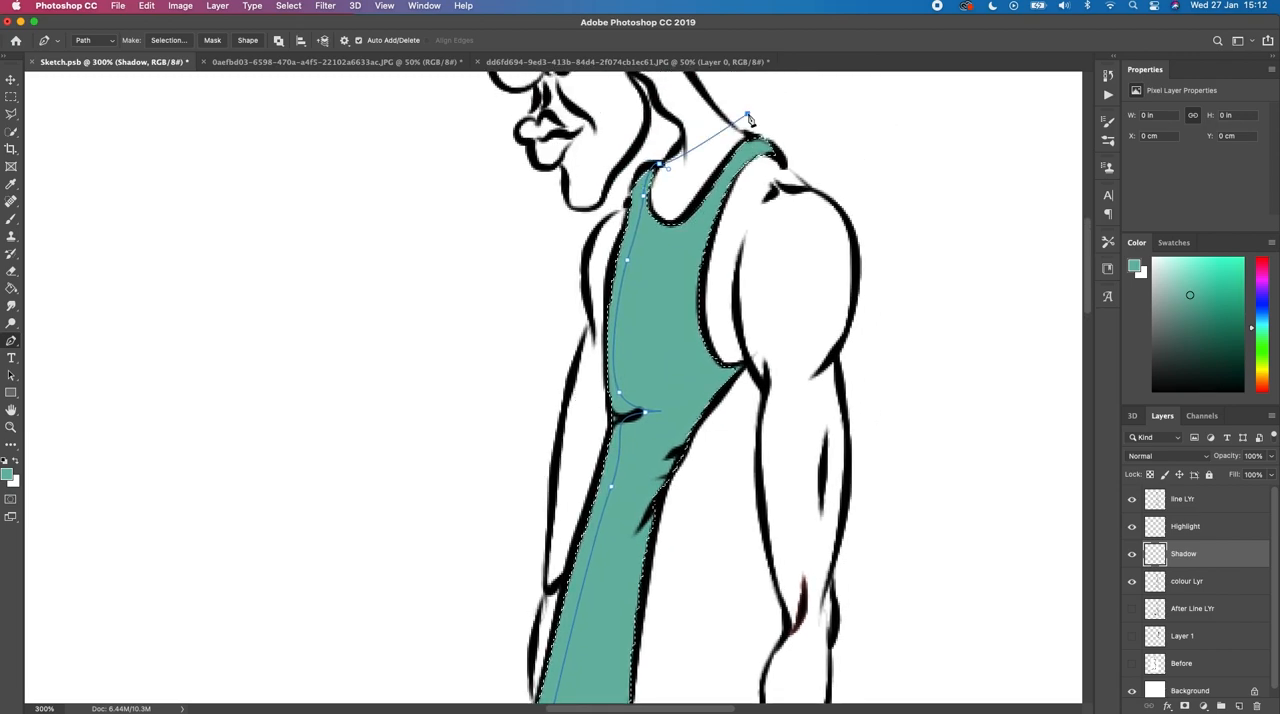
pyautogui.scroll(-5, 846, 160)
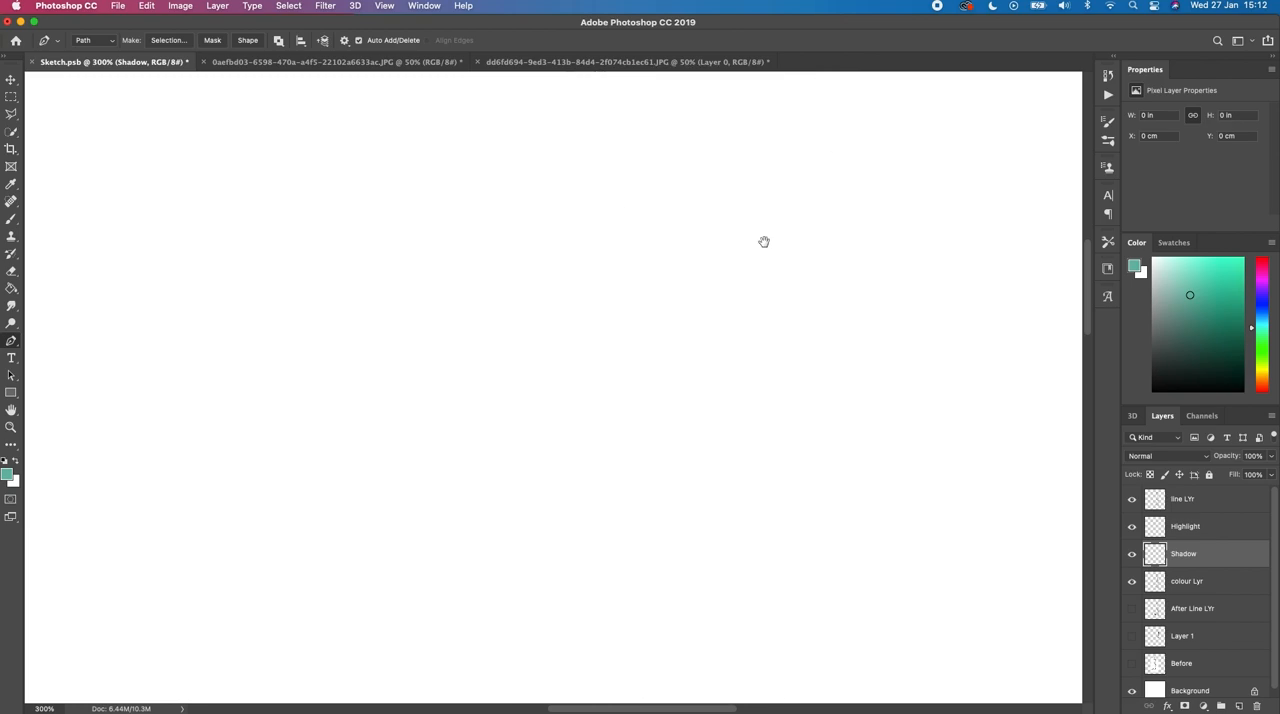
pyautogui.click(770, 358)
pyautogui.scroll(-5, 671, 443)
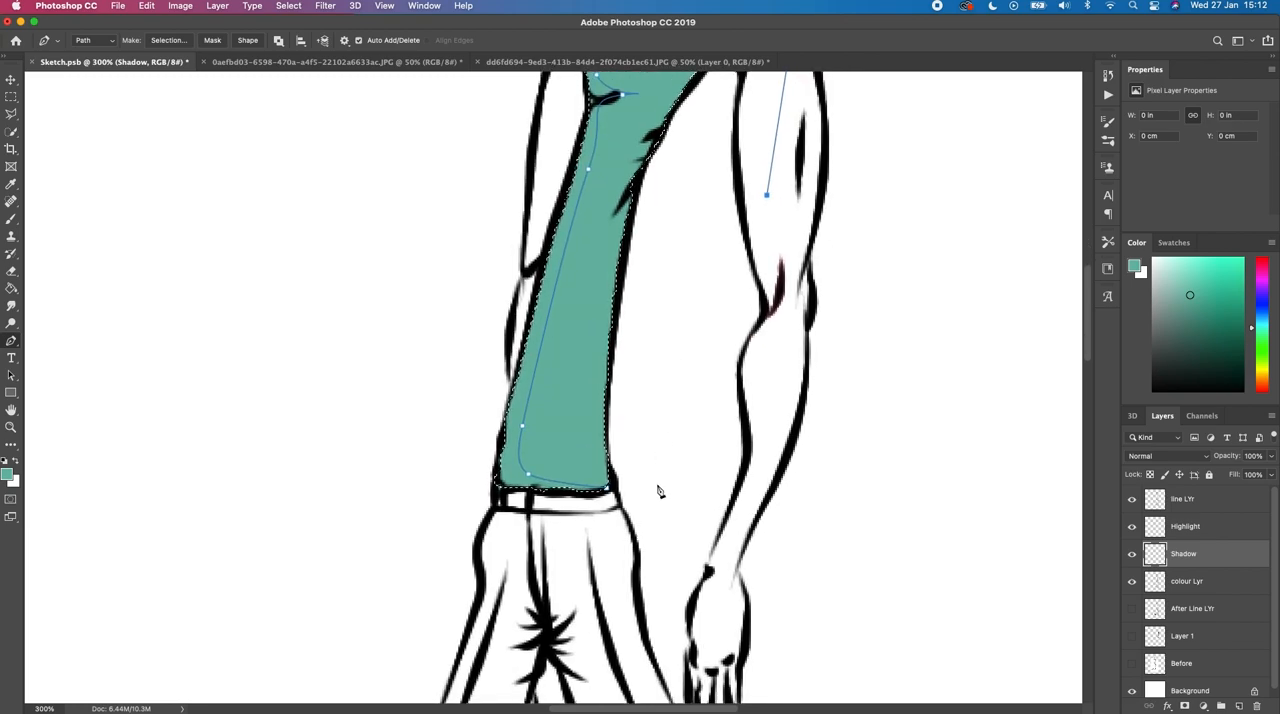
pyautogui.click(648, 483)
pyautogui.click(607, 488)
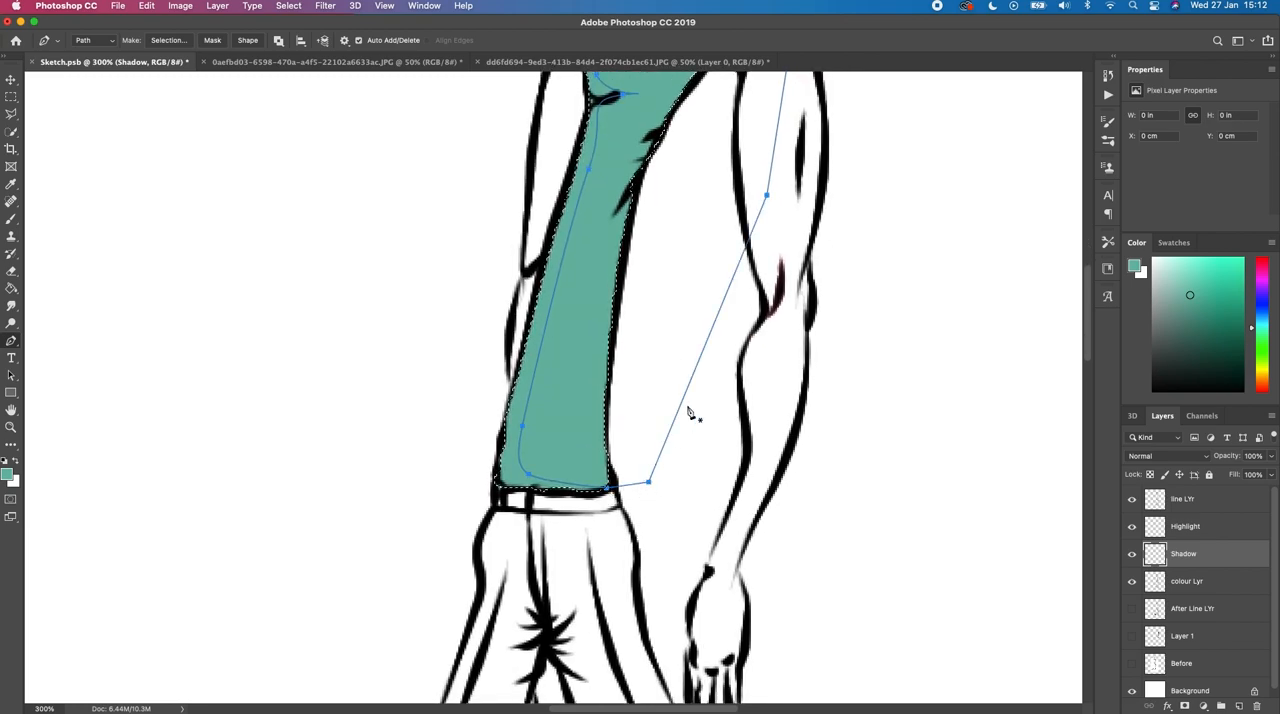
# Step: Subtract the closed path from the tank top selection with a 0-pixel feather and anti-aliasing, and dismiss the path
pyautogui.rightClick(573, 407)
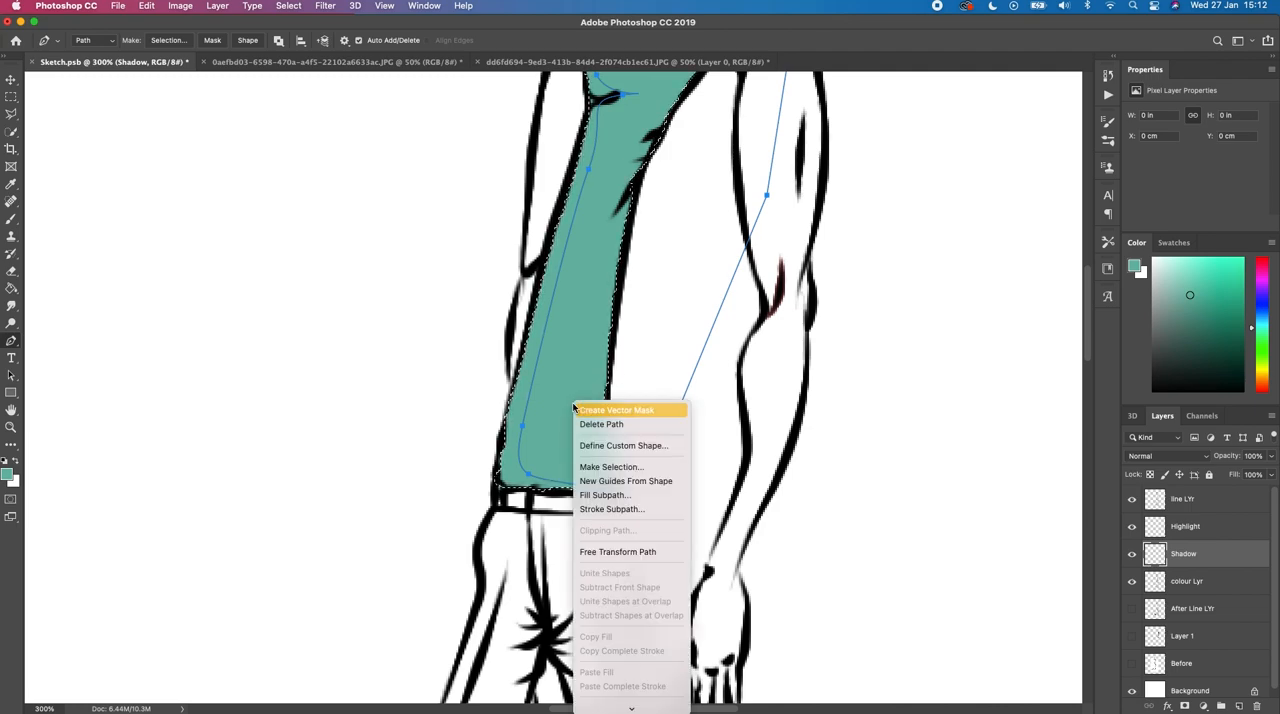
pyautogui.click(627, 472)
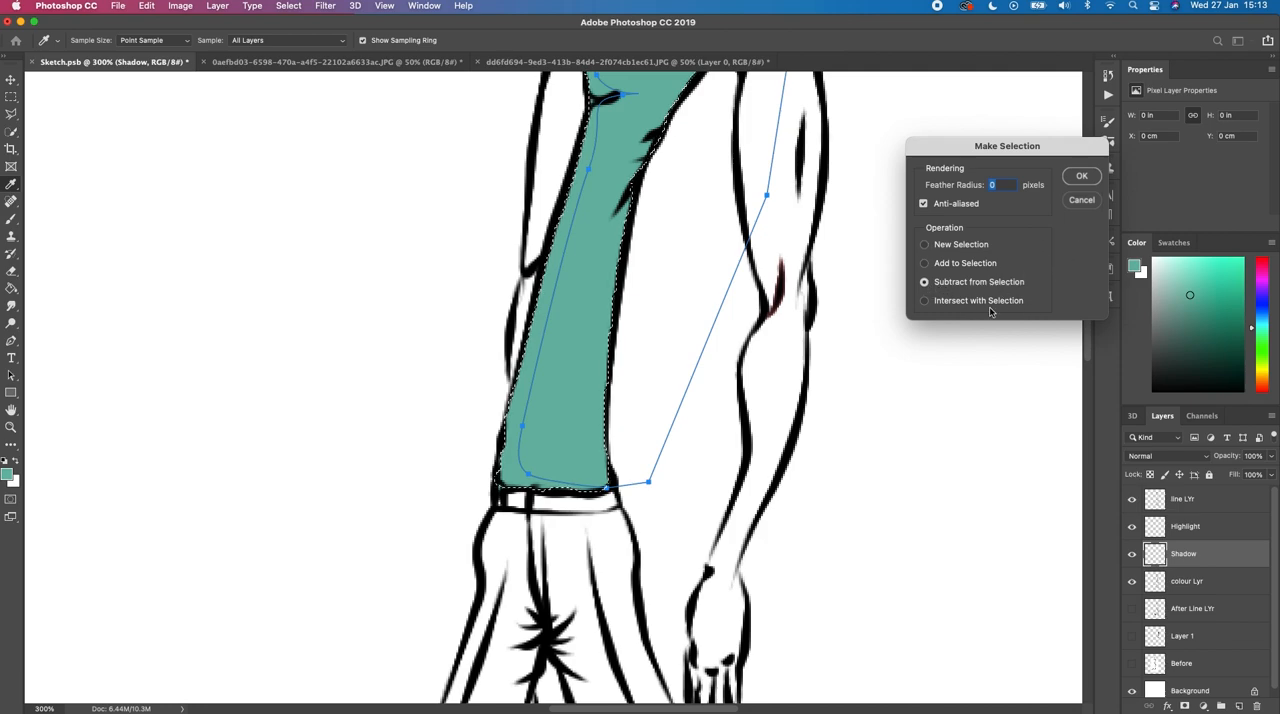
pyautogui.click(1082, 177)
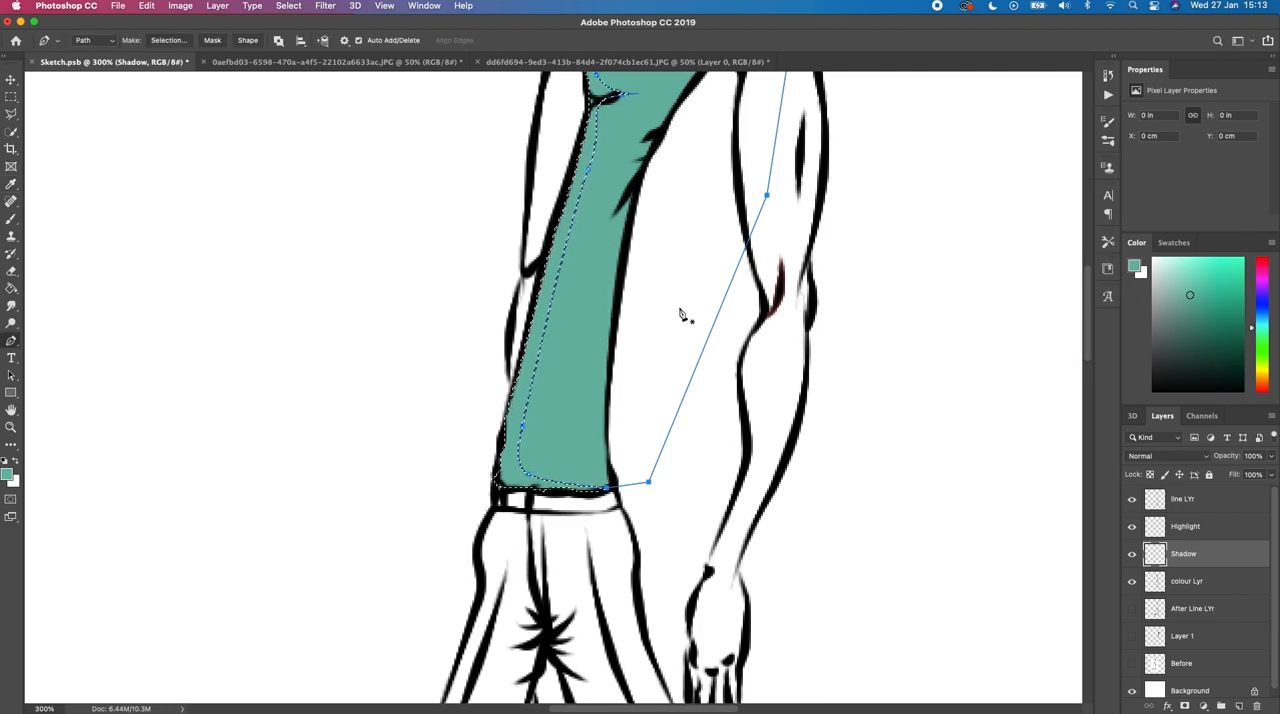
pyautogui.press('Return')
# Step: Brush a darker teal at size 30 over the selected strip from hem to shoulder strap on the Shadow layer, and deselect
pyautogui.press('space')
pyautogui.moveTo(587, 302); pyautogui.dragTo(654, 371)
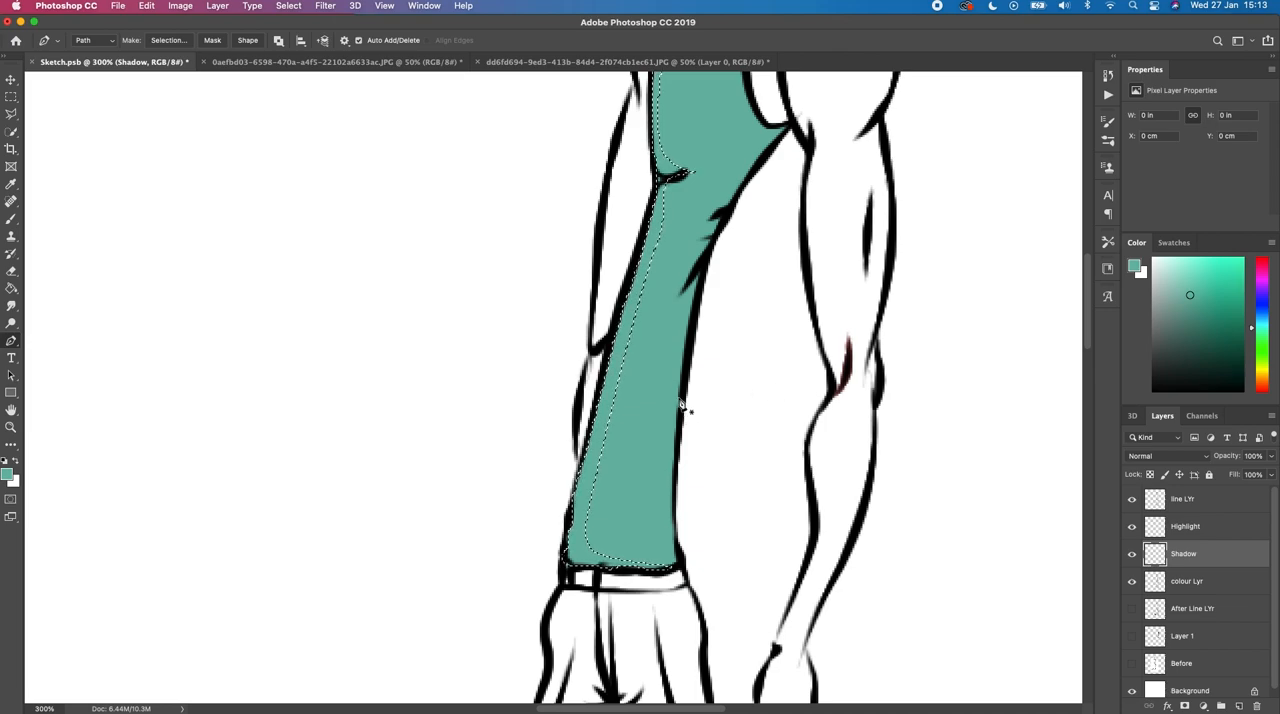
pyautogui.press('b')
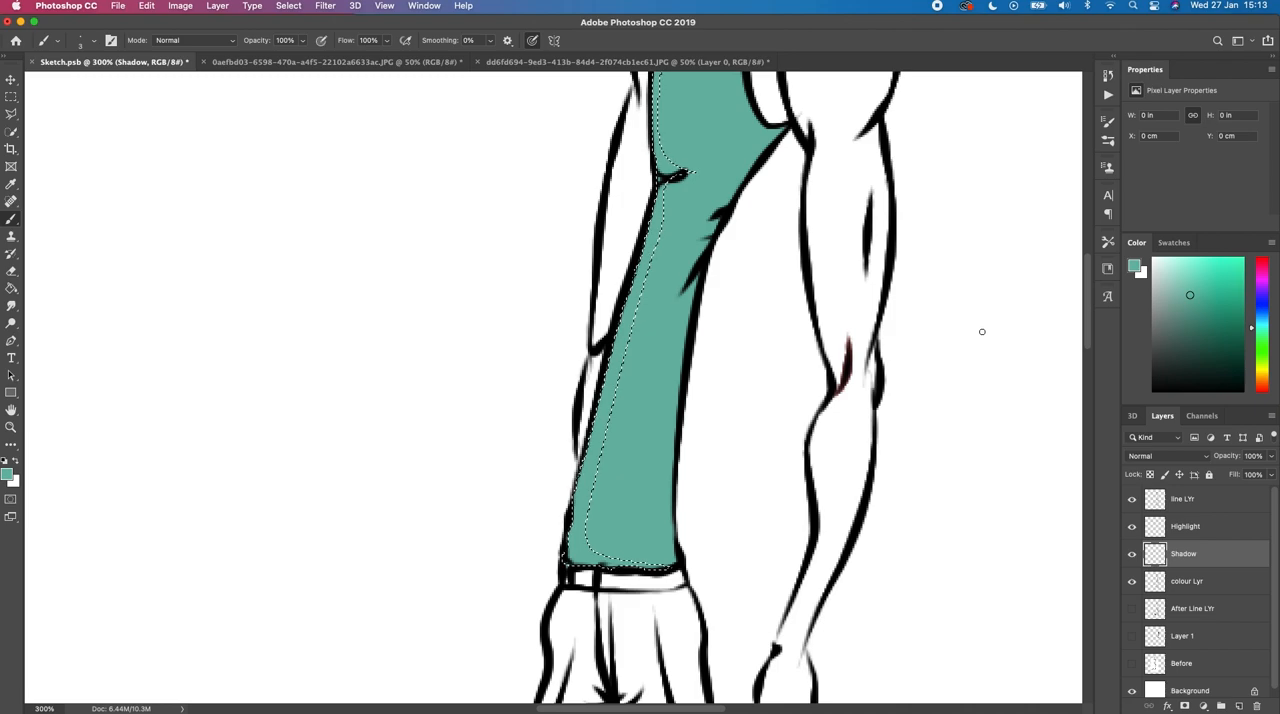
pyautogui.click(1197, 320)
pyautogui.moveTo(628, 352); pyautogui.dragTo(629, 455)
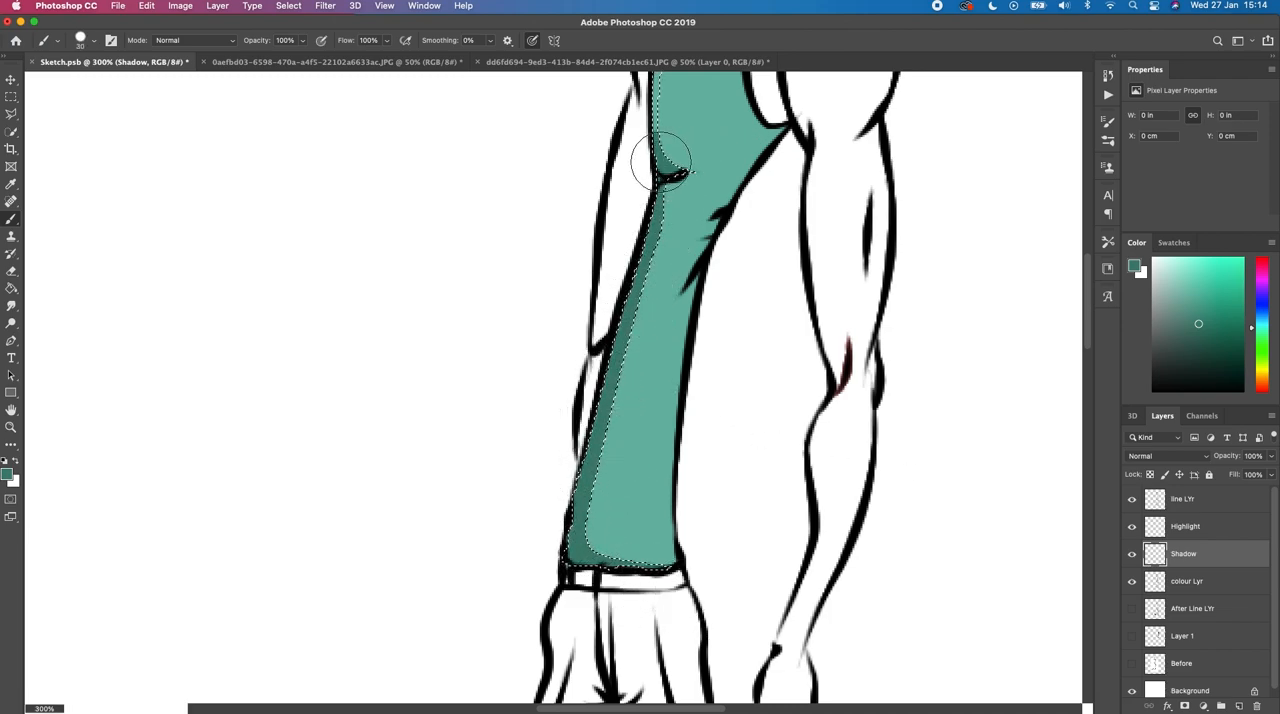
pyautogui.moveTo(661, 161)
pyautogui.mouseDown()
pyautogui.moveTo(674, 149)
pyautogui.moveTo(670, 380)
pyautogui.mouseUp()
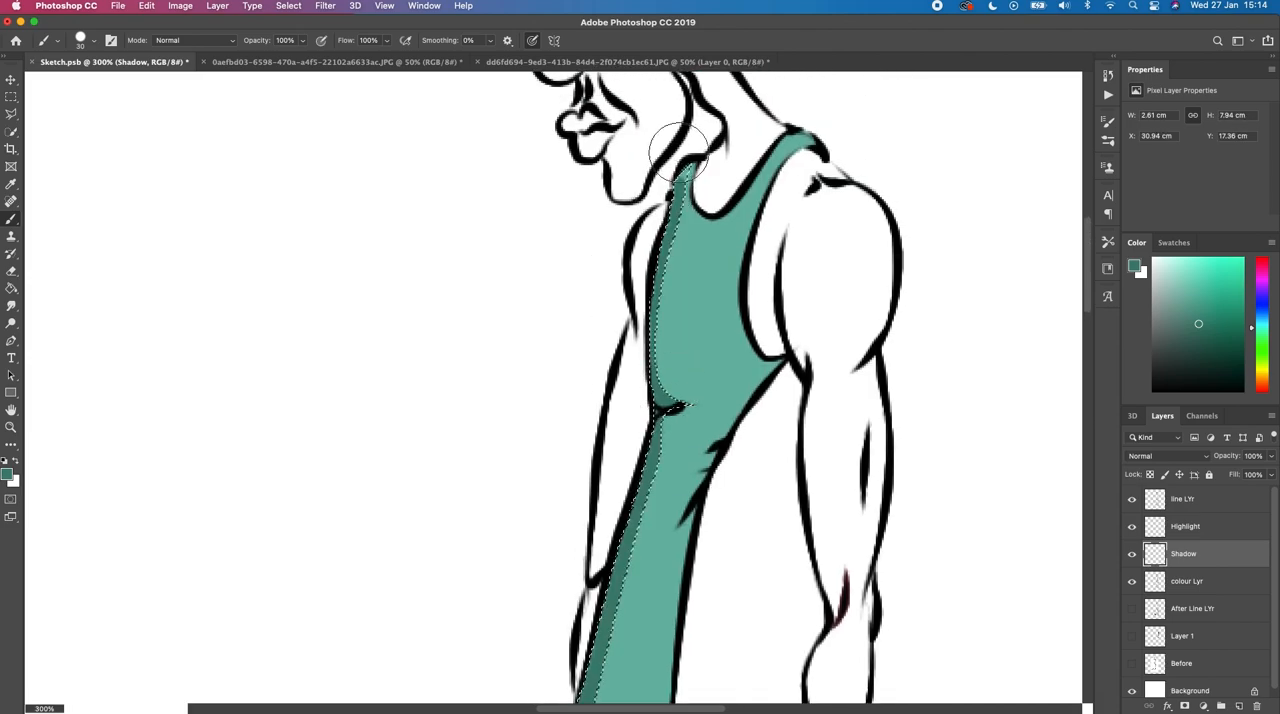
pyautogui.moveTo(686, 174)
pyautogui.mouseDown()
pyautogui.moveTo(684, 404)
pyautogui.moveTo(657, 466)
pyautogui.mouseUp()
pyautogui.moveTo(686, 347); pyautogui.dragTo(678, 333)
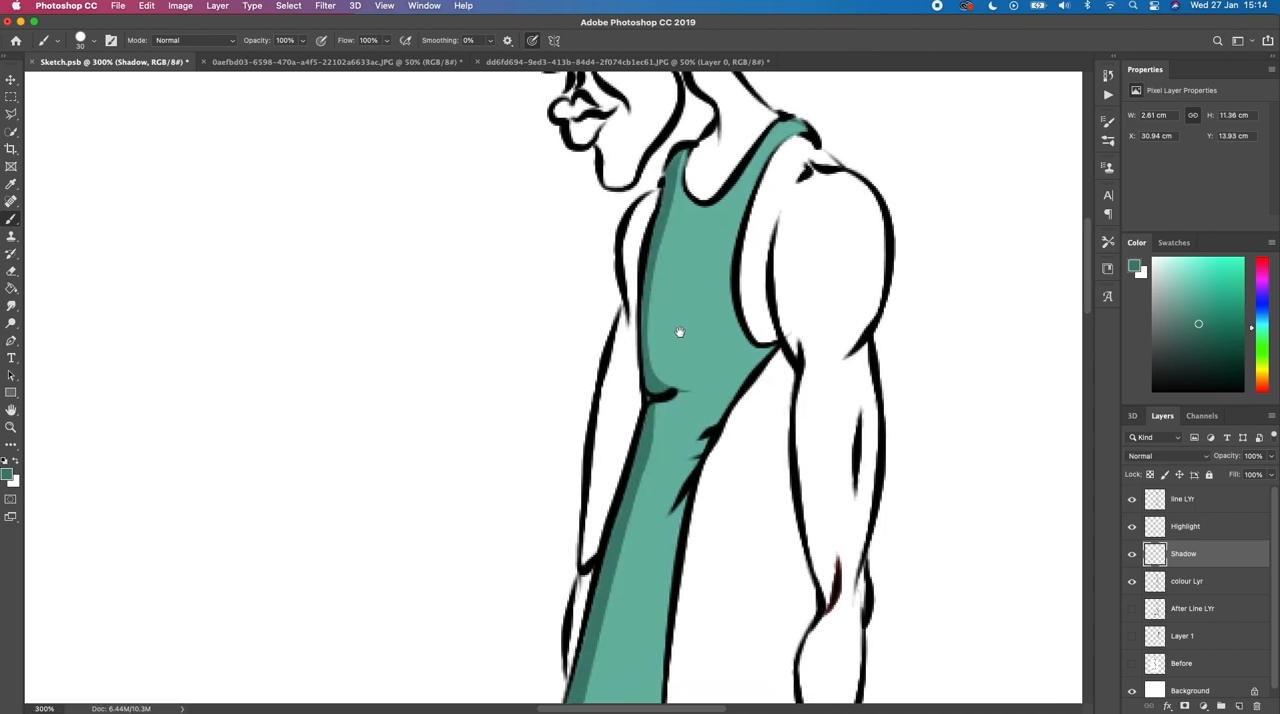
pyautogui.hotkey('ctrl', 'd')
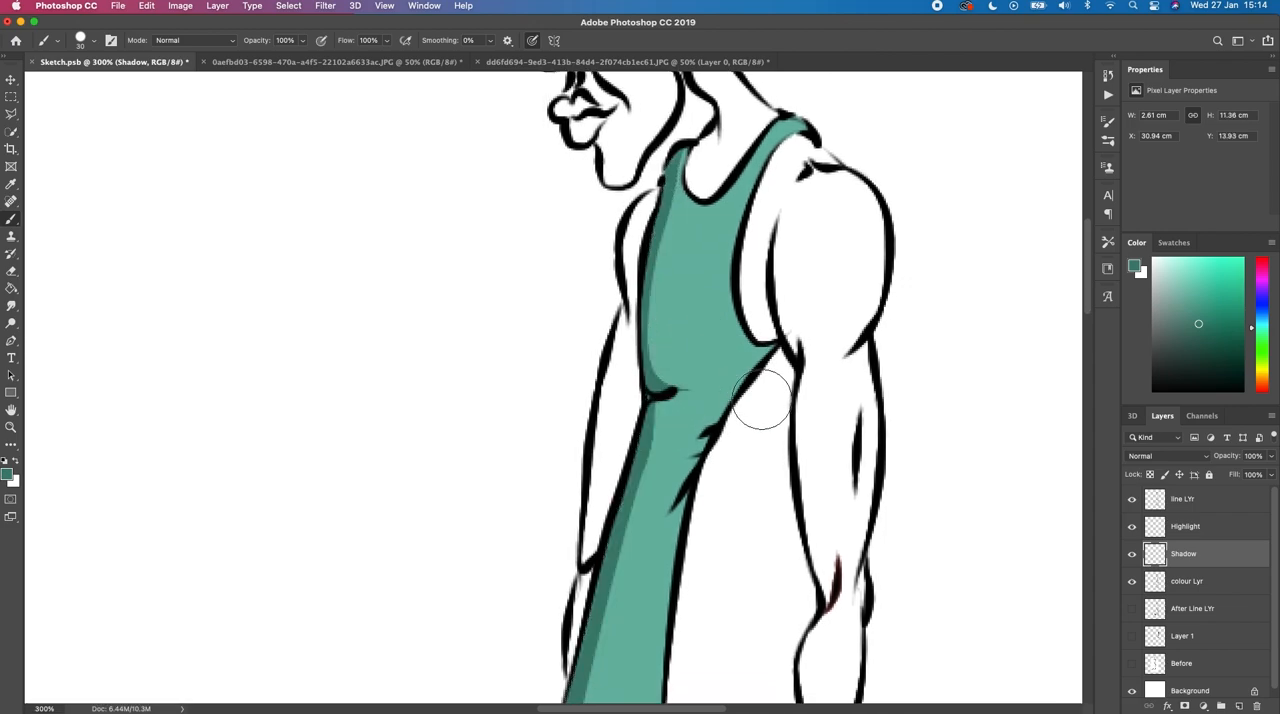
# Step: Reselect the whole teal tank top area on colour Lyr with the Quick Selection tool
pyautogui.moveTo(723, 373)
pyautogui.mouseDown()
pyautogui.moveTo(710, 272)
pyautogui.moveTo(723, 227)
pyautogui.moveTo(714, 320)
pyautogui.moveTo(732, 305)
pyautogui.mouseUp()
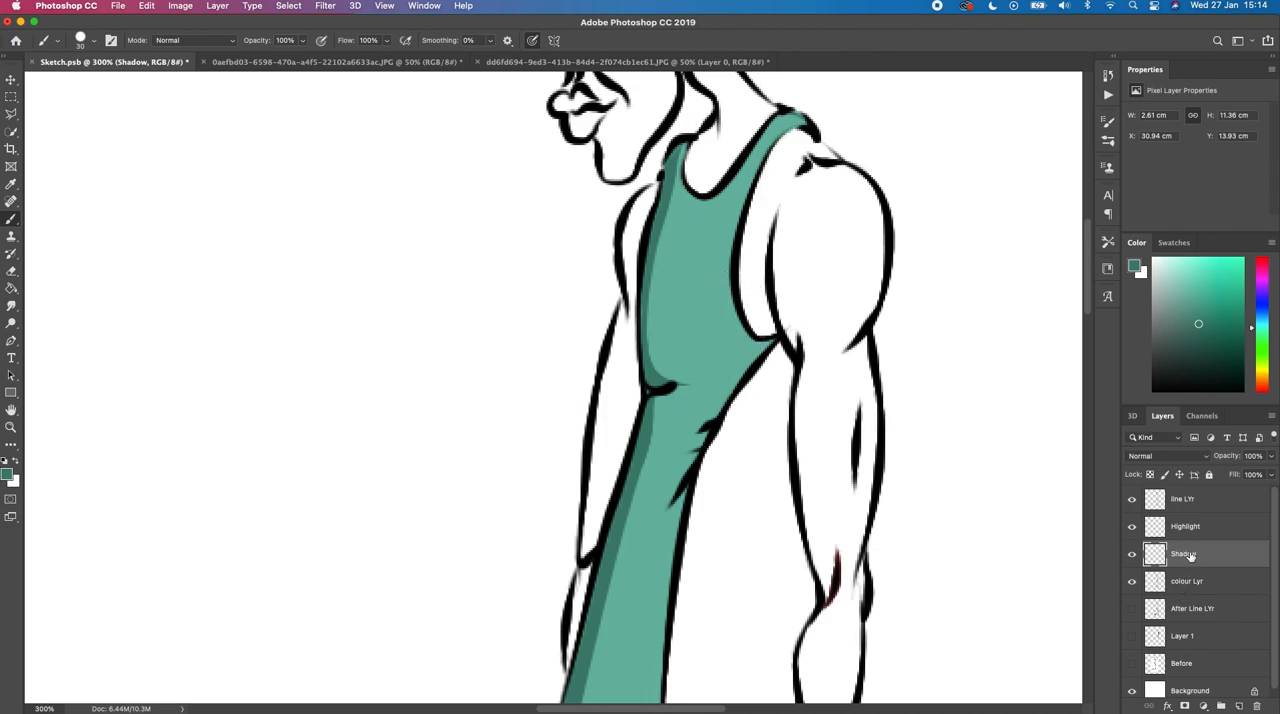
pyautogui.moveTo(674, 424); pyautogui.dragTo(677, 360)
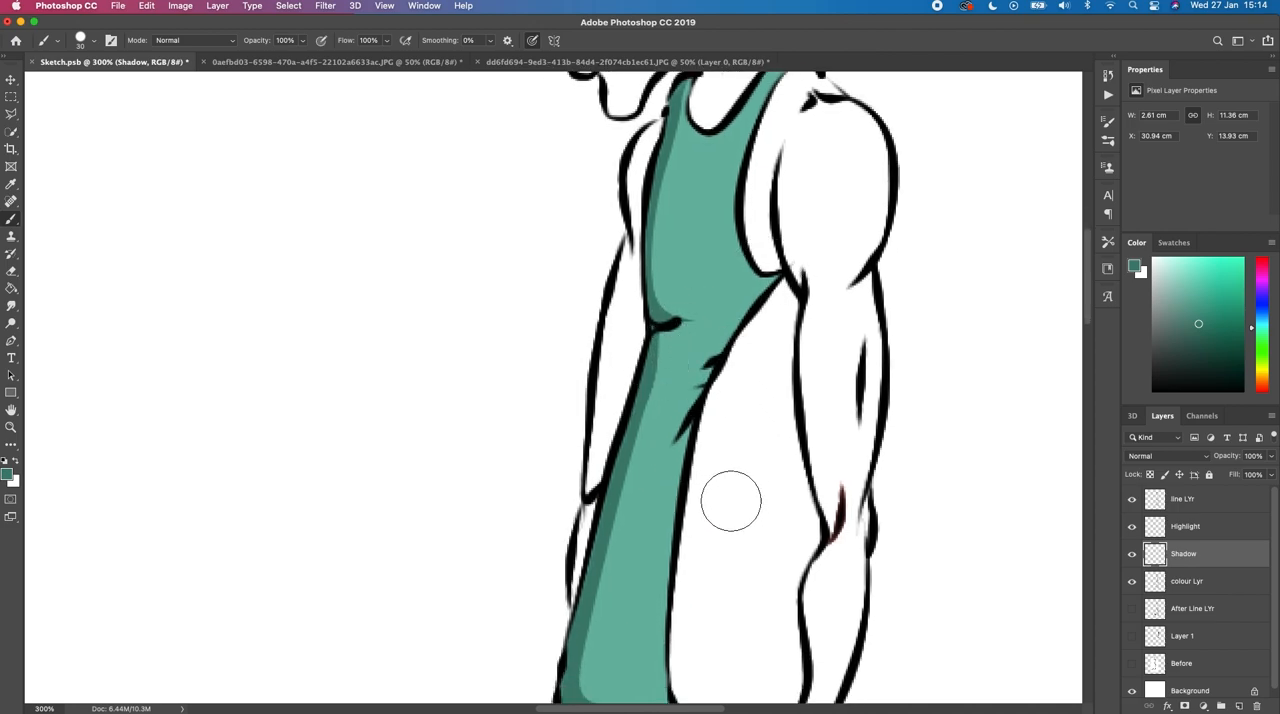
pyautogui.moveTo(714, 494); pyautogui.dragTo(717, 423)
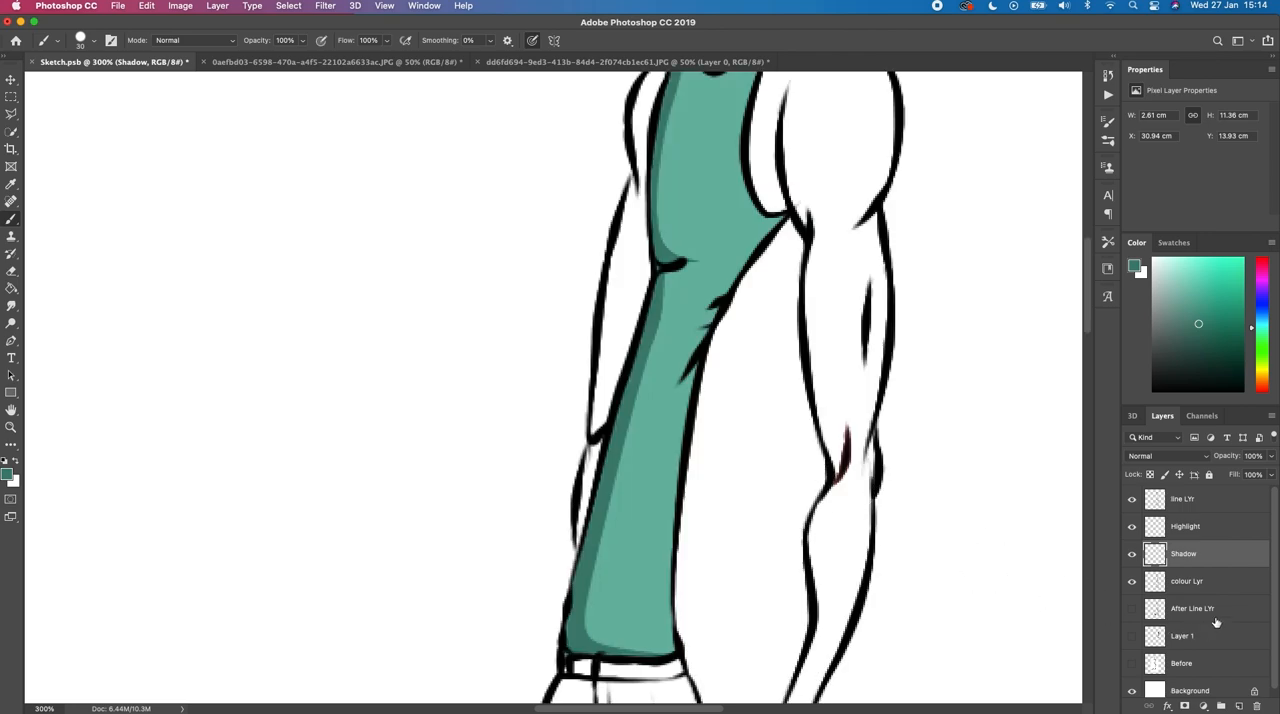
pyautogui.click(1189, 586)
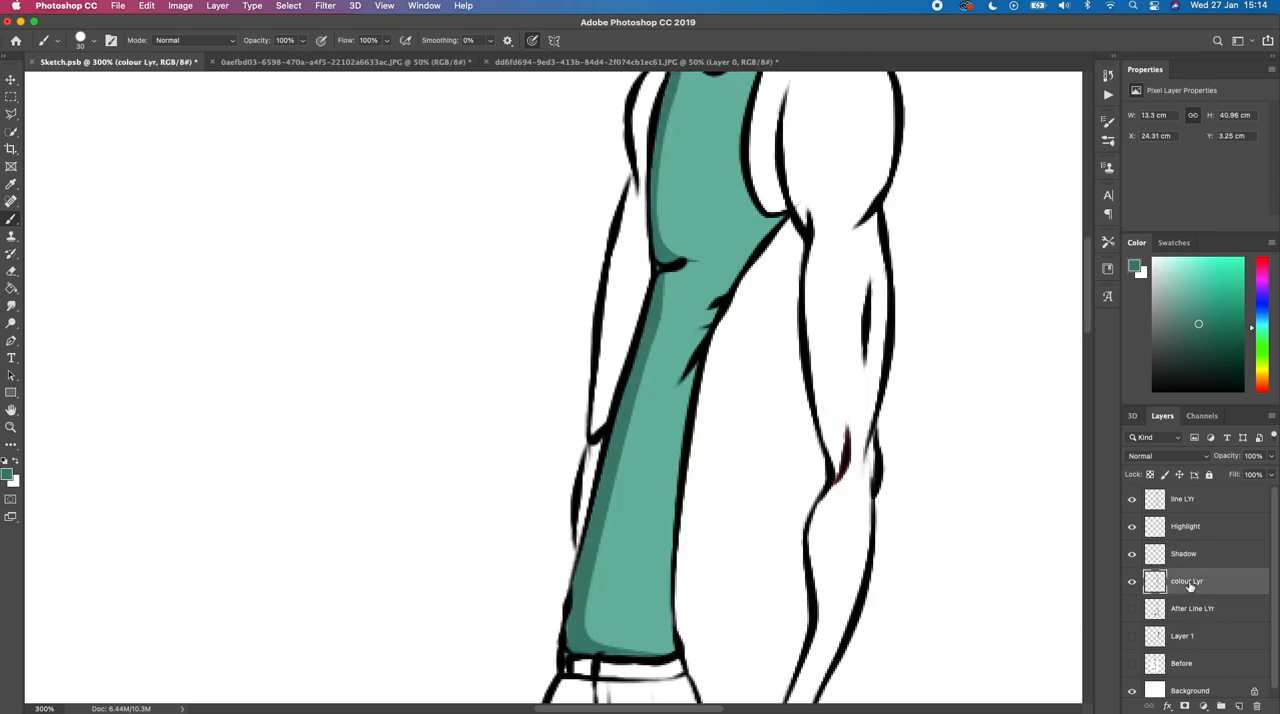
pyautogui.press('w')
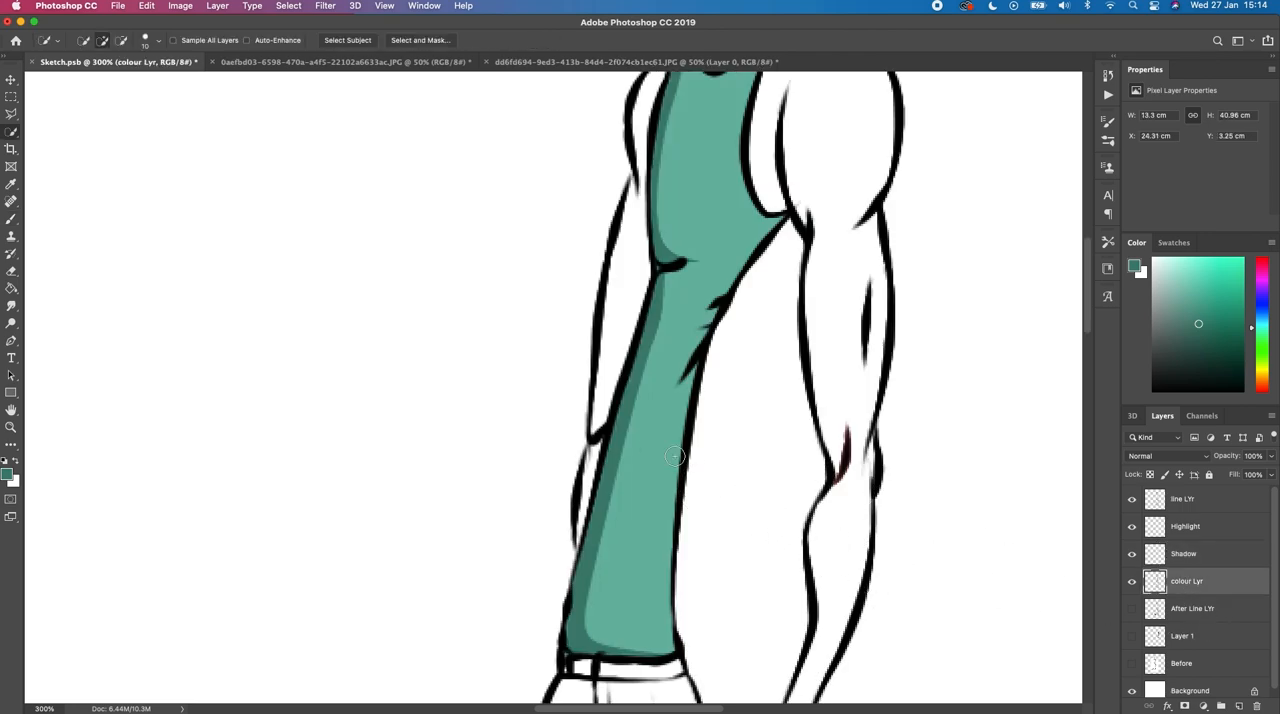
pyautogui.moveTo(648, 428); pyautogui.dragTo(677, 417)
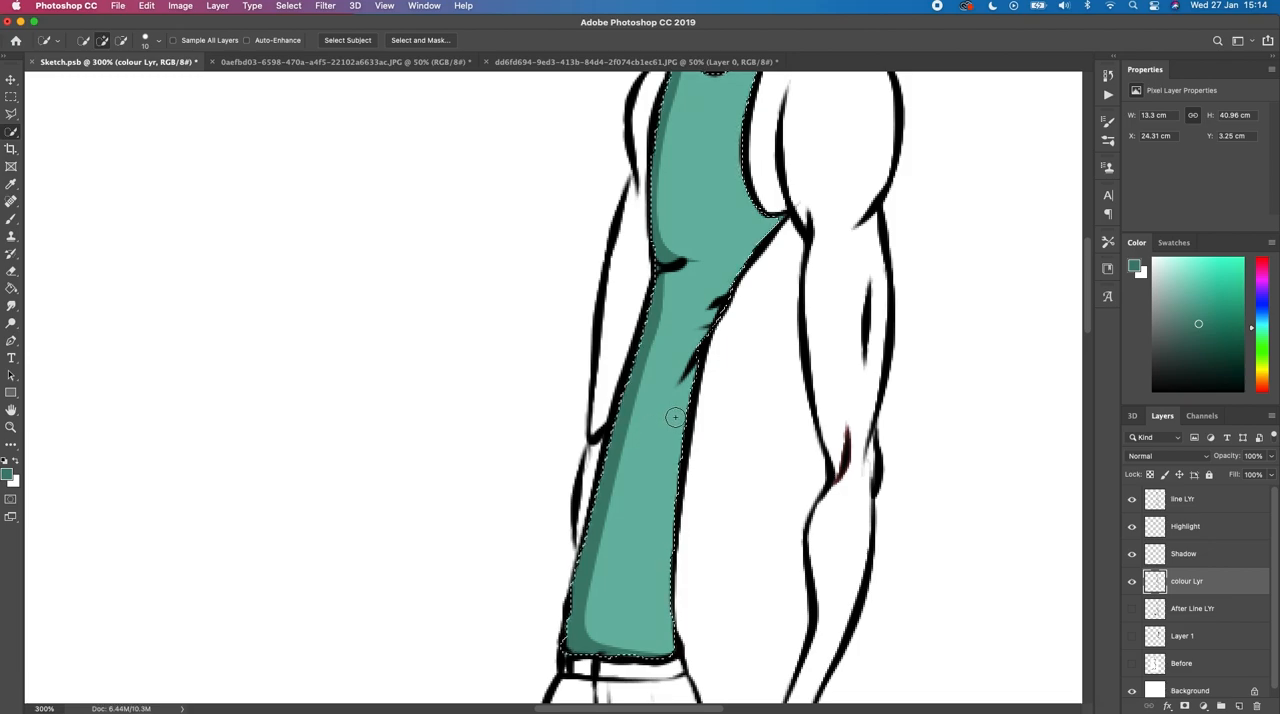
# Step: On the Highlight layer, draw a closed Pen path inside the tank top's back edge from hem to armpit, returning outside the body
pyautogui.click(1185, 527)
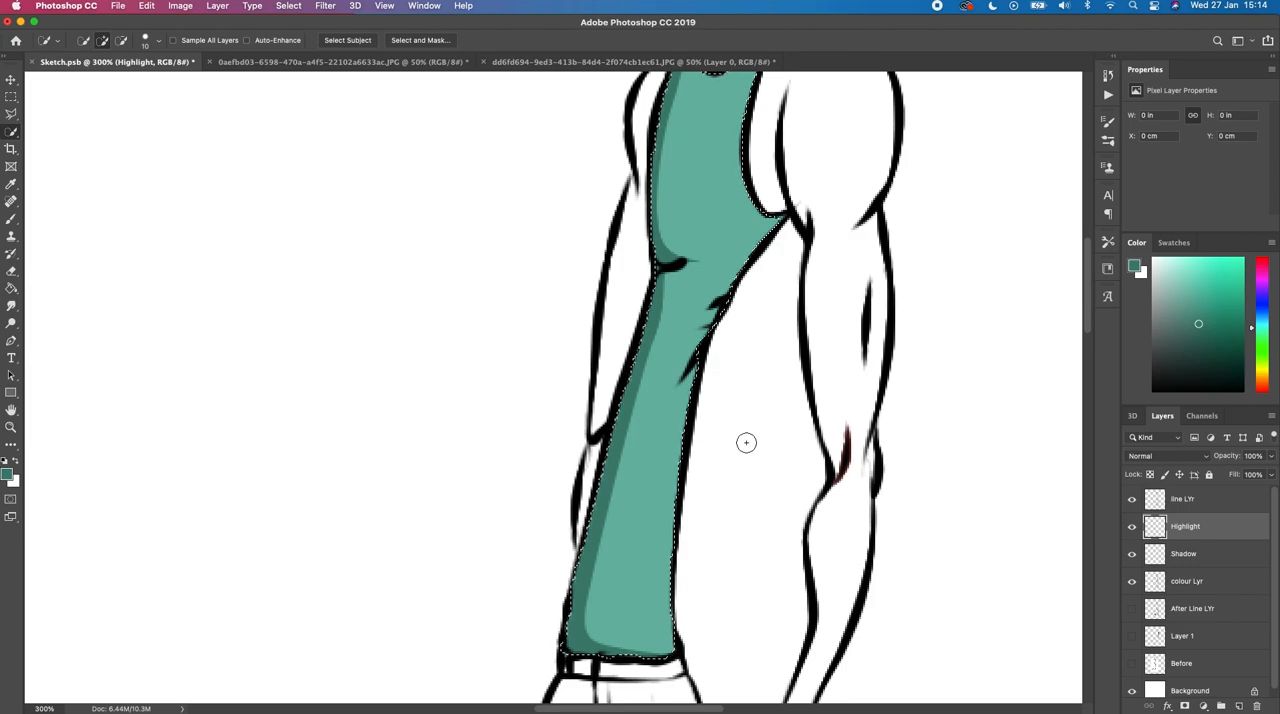
pyautogui.press('p')
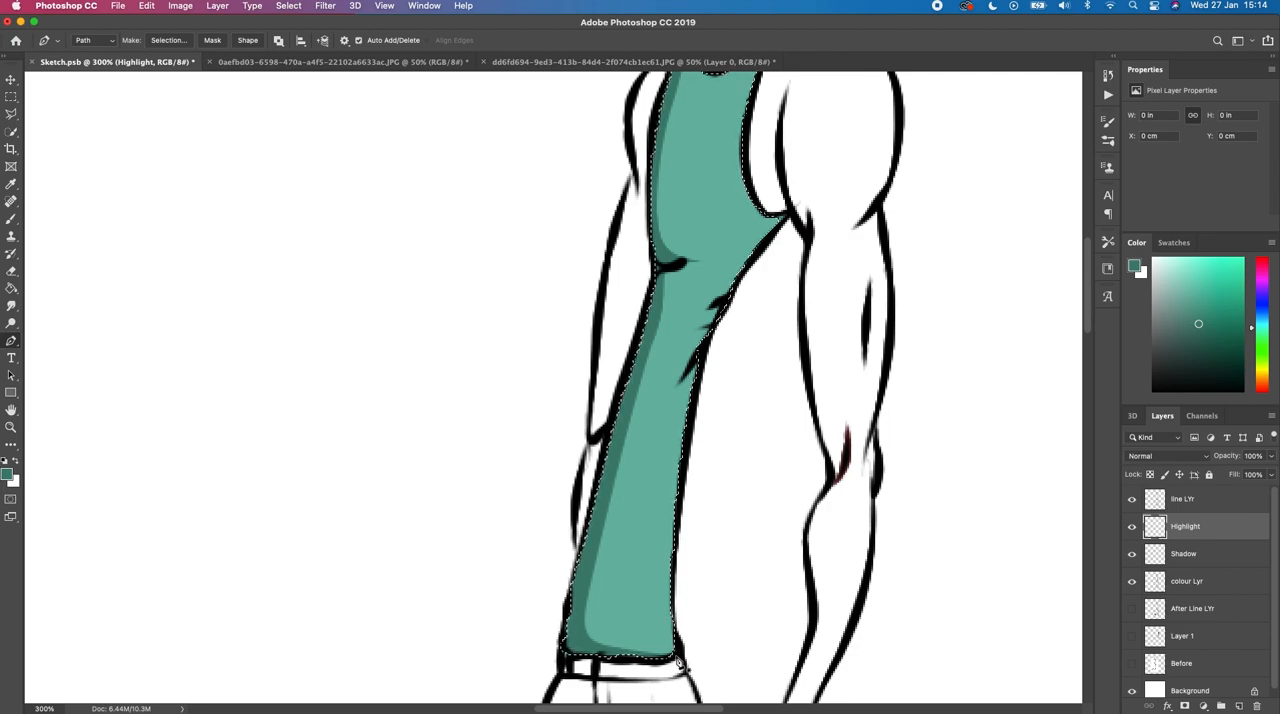
pyautogui.click(647, 611)
pyautogui.moveTo(655, 548); pyautogui.dragTo(668, 491)
pyautogui.press('super+z')
pyautogui.moveTo(658, 561); pyautogui.dragTo(660, 523)
pyautogui.click(660, 517)
pyautogui.moveTo(688, 358); pyautogui.dragTo(710, 316)
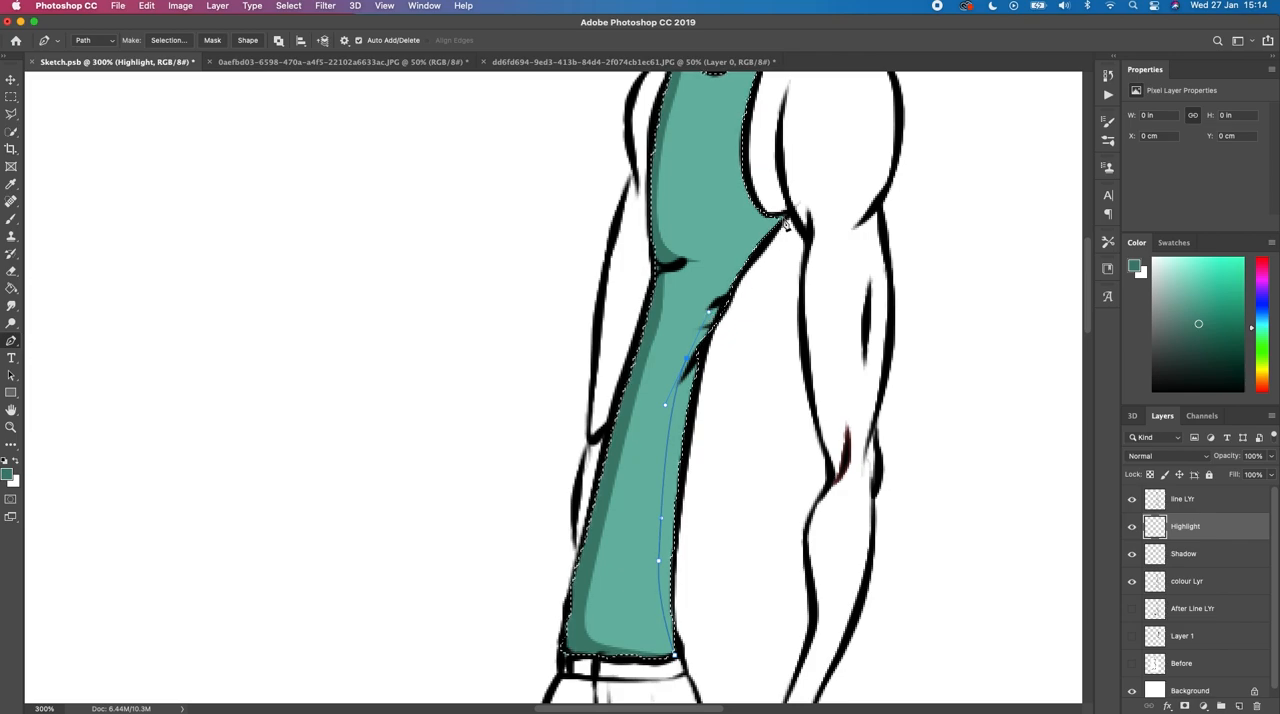
pyautogui.moveTo(783, 216); pyautogui.dragTo(810, 214)
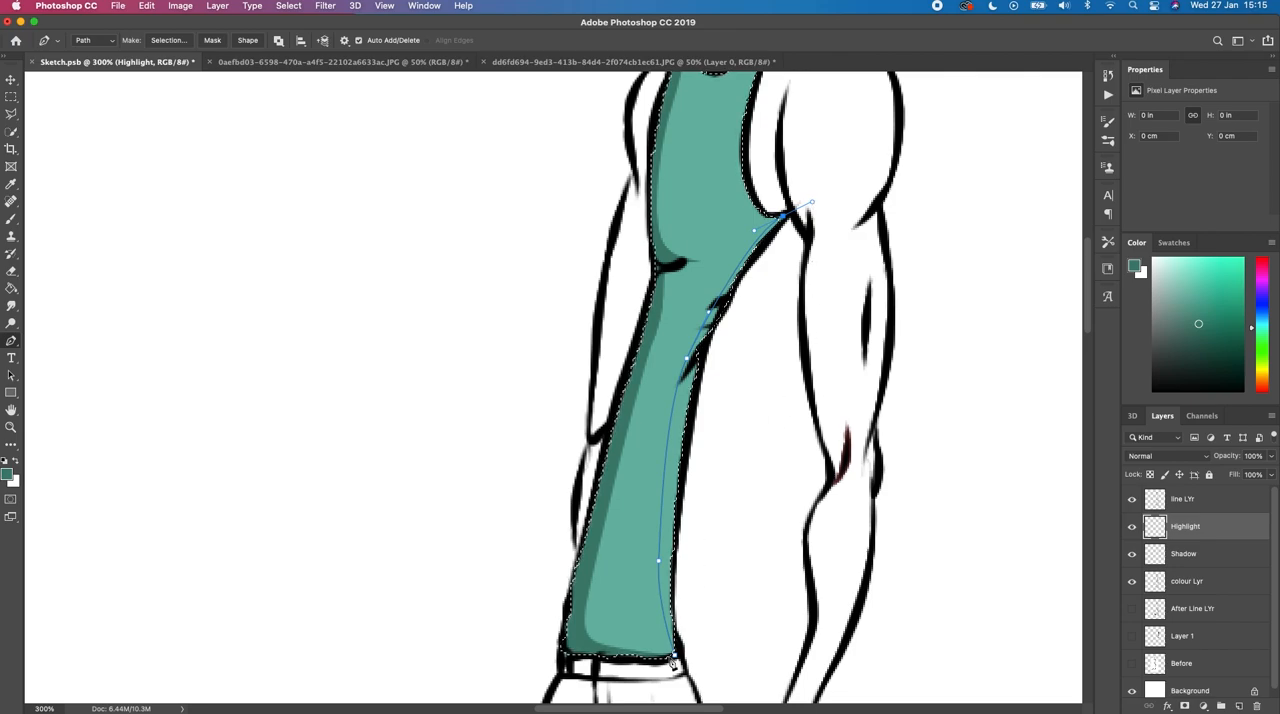
pyautogui.moveTo(677, 658); pyautogui.dragTo(657, 672)
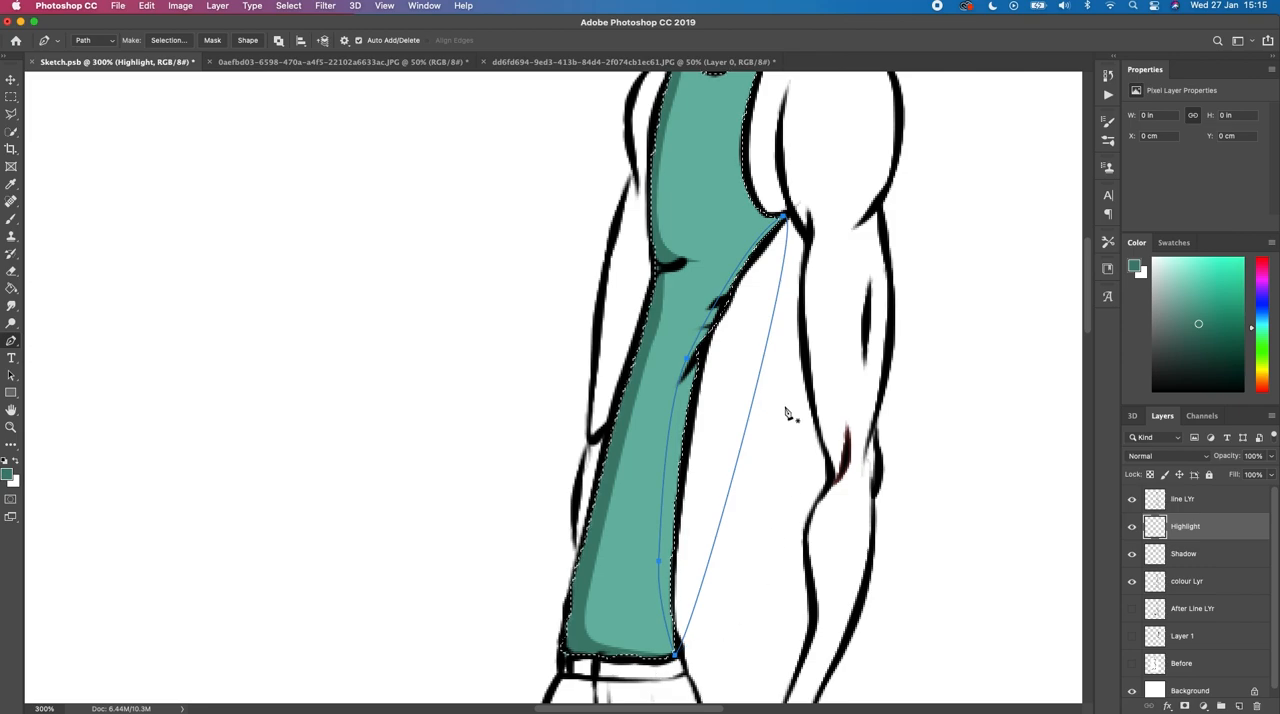
# Step: Convert the path to a selection with a 0-pixel feather, using Intersect with Selection
pyautogui.rightClick(732, 400)
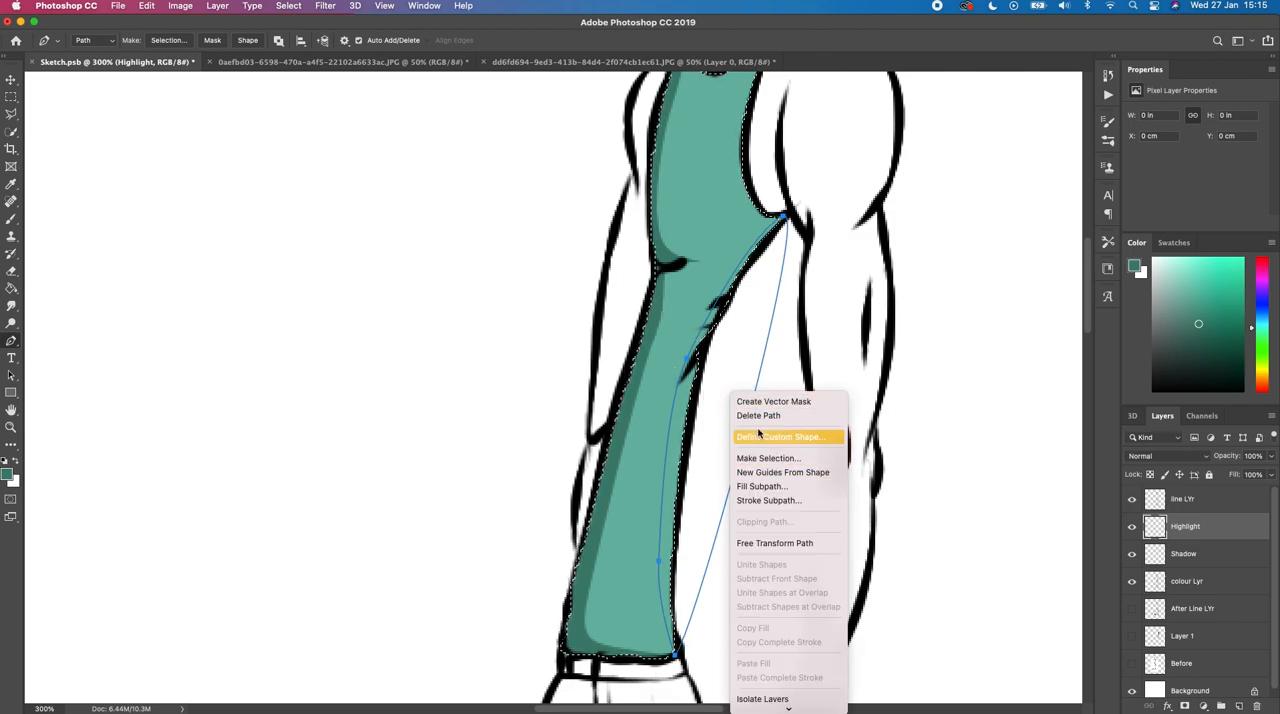
pyautogui.click(761, 416)
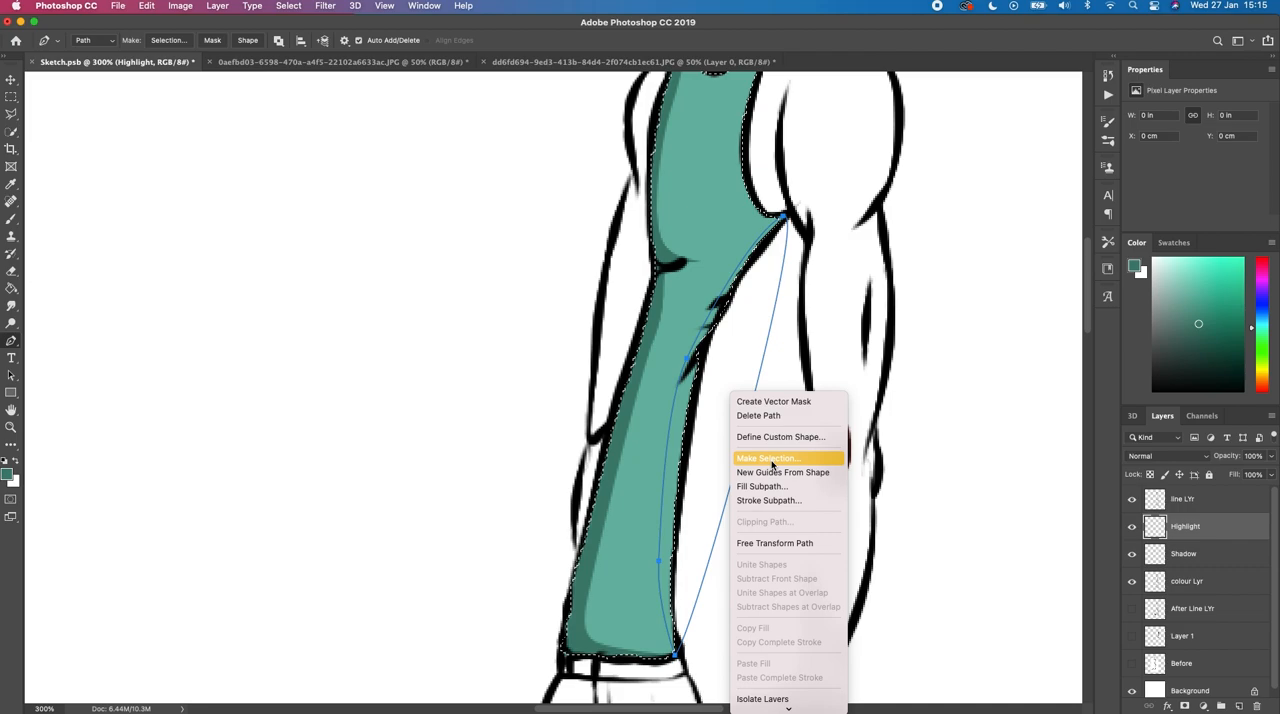
pyautogui.click(772, 459)
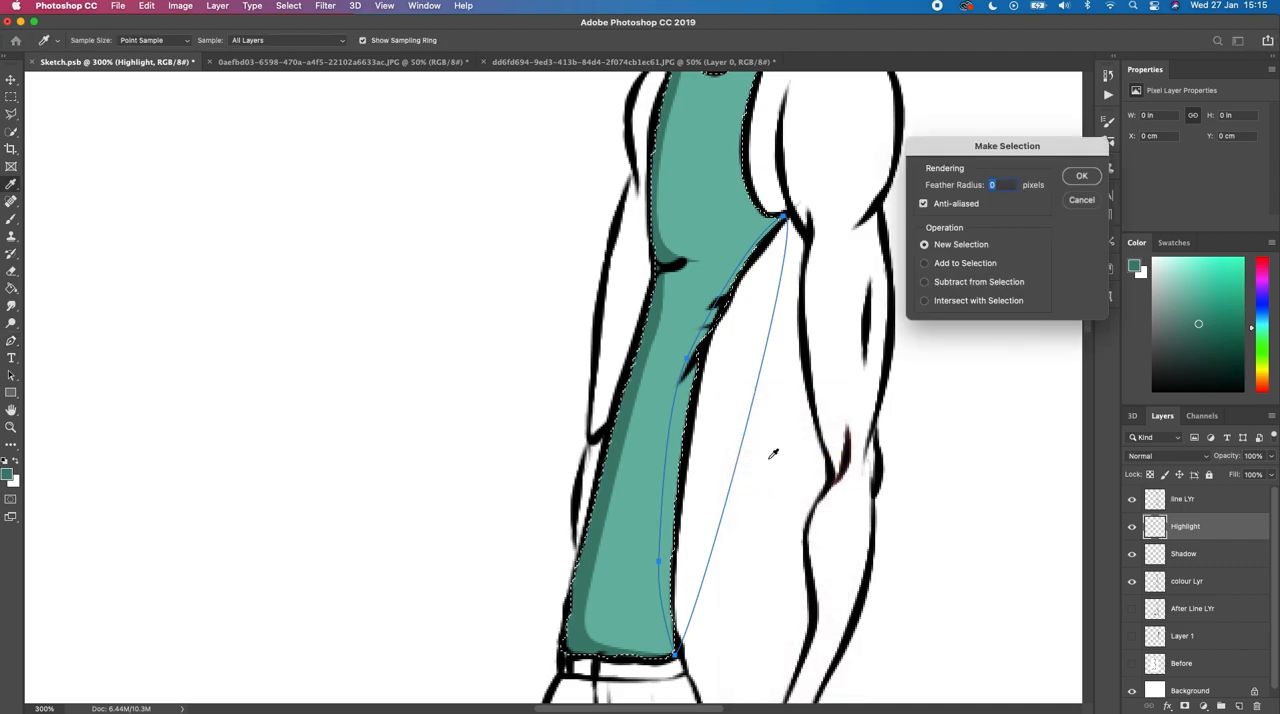
pyautogui.click(929, 302)
pyautogui.click(1081, 178)
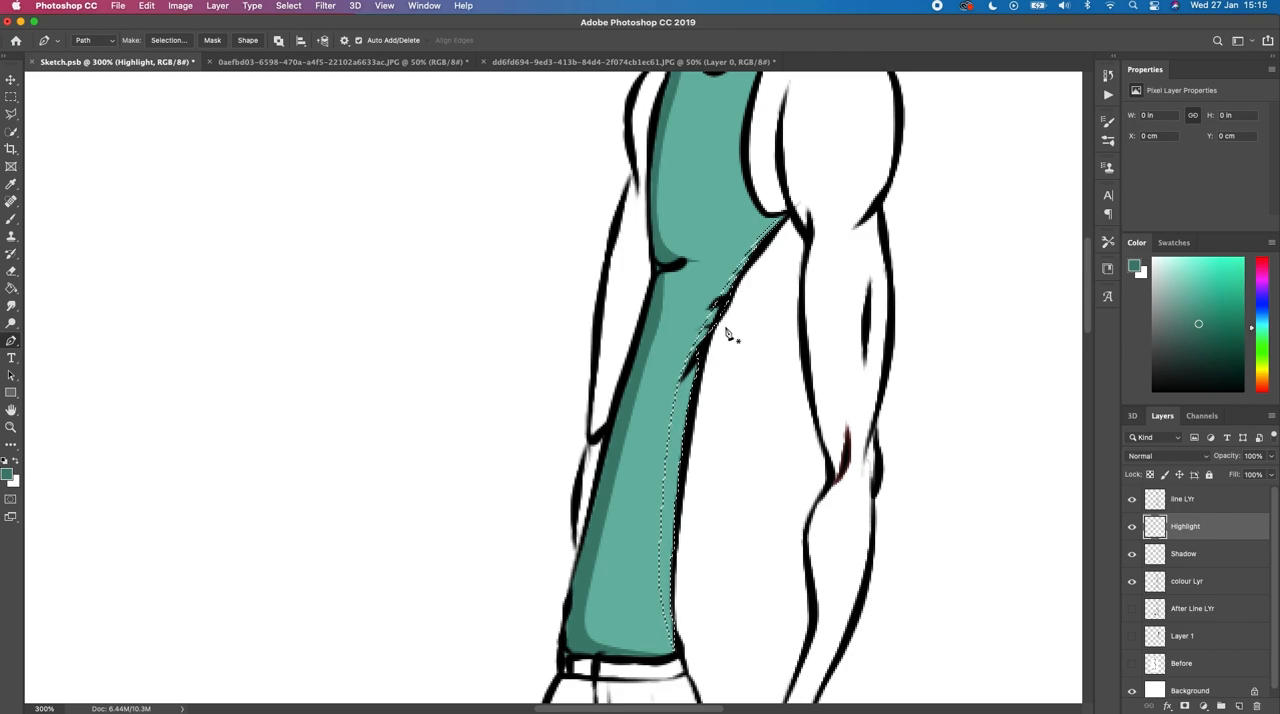
# Step: Brush a very light tint of the tank top's teal over the selected back-edge strip on the Highlight layer, and deselect
pyautogui.press('b')
pyautogui.keyDown('alt'); pyautogui.click(688, 318); pyautogui.keyUp('alt')
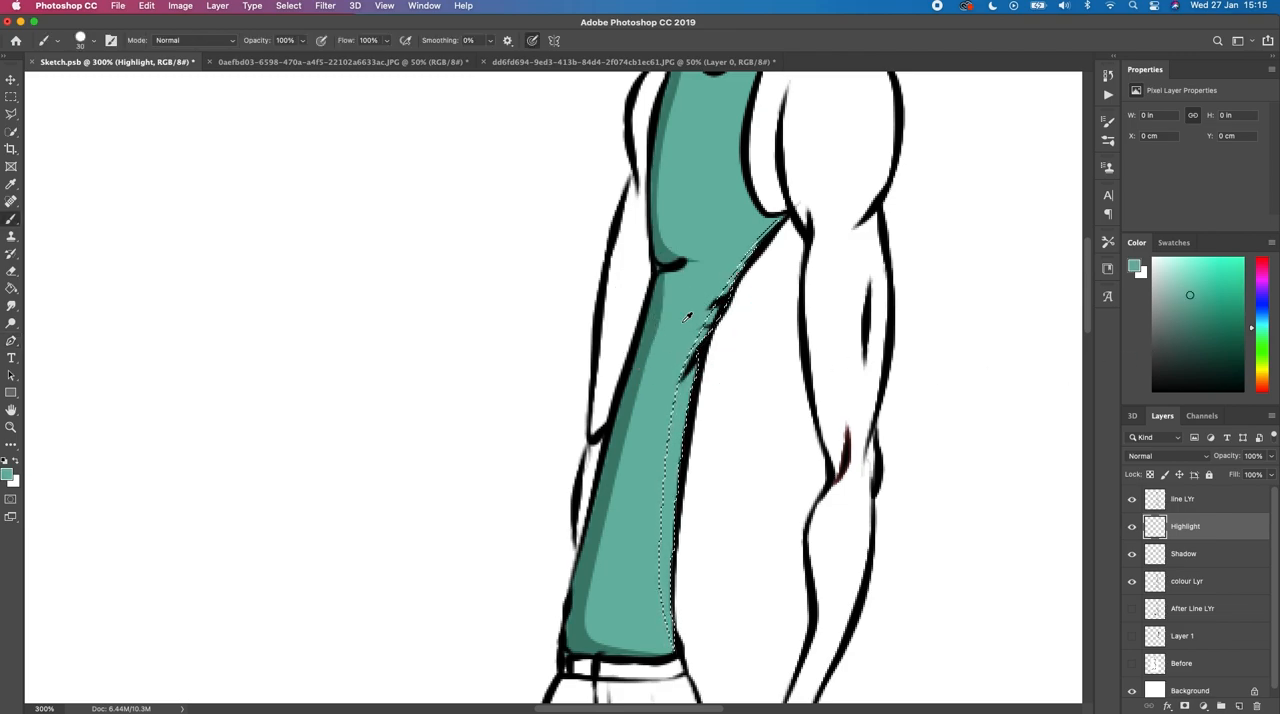
pyautogui.click(1179, 275)
pyautogui.moveTo(708, 423)
pyautogui.mouseDown()
pyautogui.moveTo(700, 614)
pyautogui.moveTo(720, 424)
pyautogui.moveTo(668, 541)
pyautogui.moveTo(703, 425)
pyautogui.mouseUp()
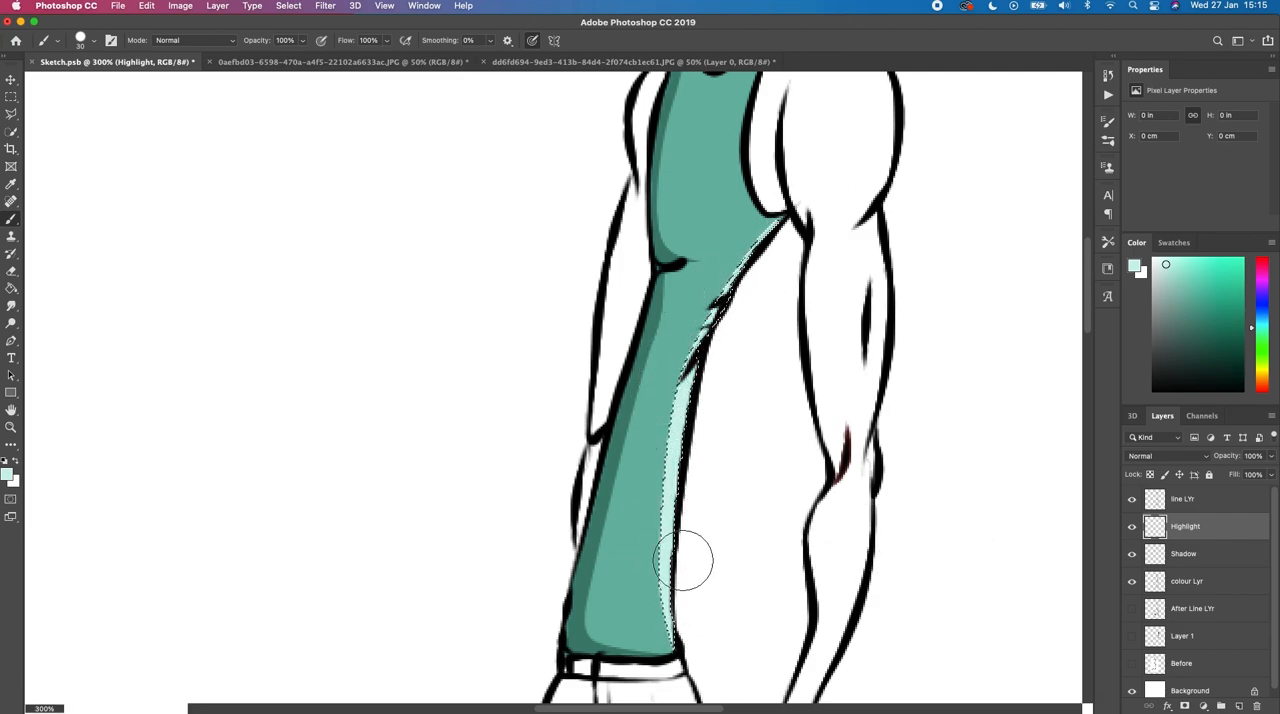
pyautogui.press('super+d')
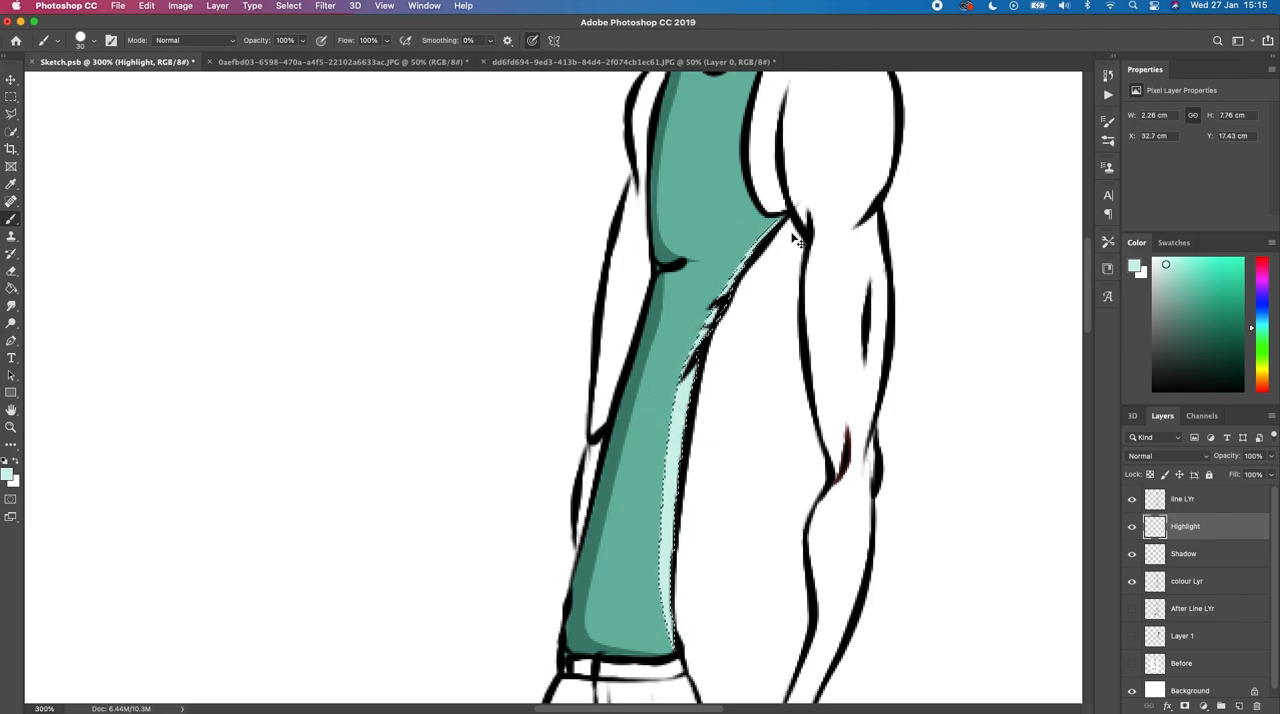
pyautogui.press('super+minus')
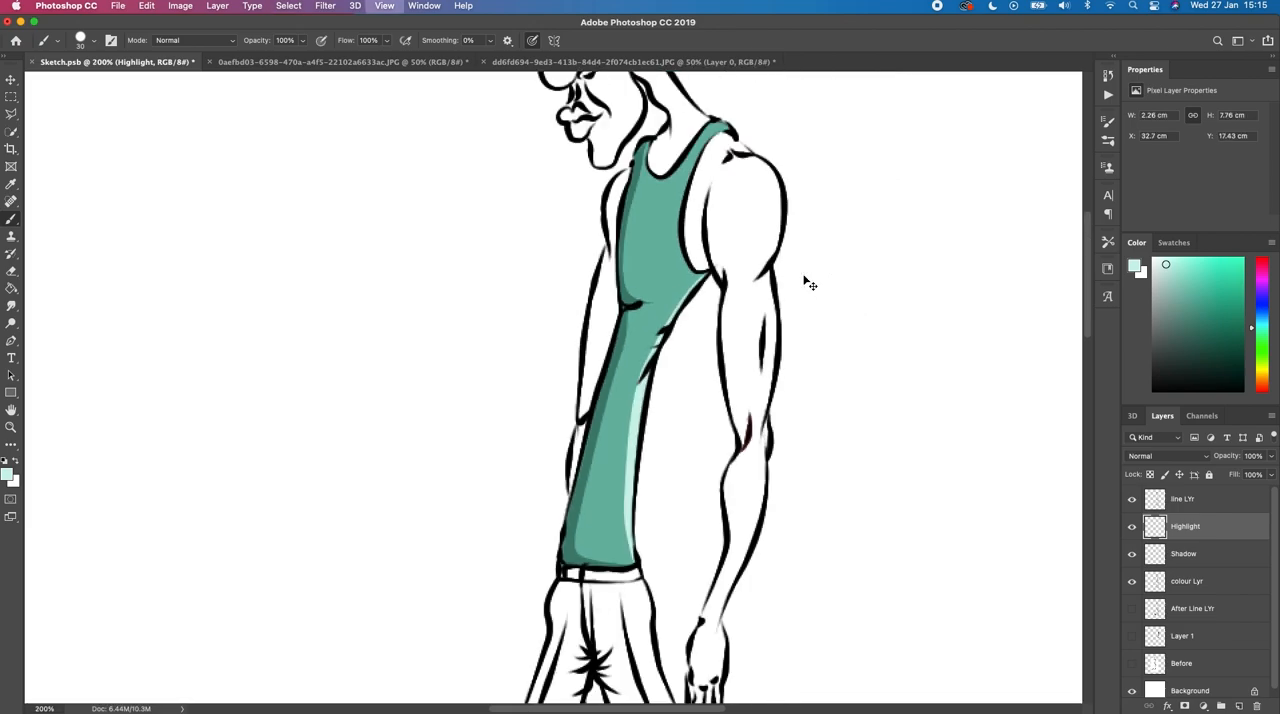